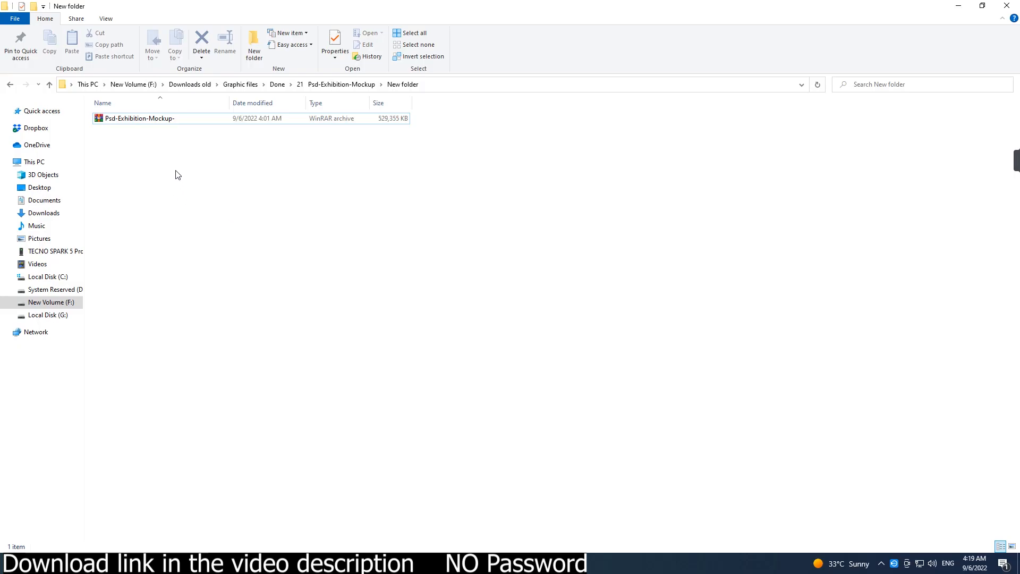
Extract the Psd-Exhibition-Mockup- archive into a folder of the same name beside it
{"action": "right_click", "coordinate": [168, 123]}
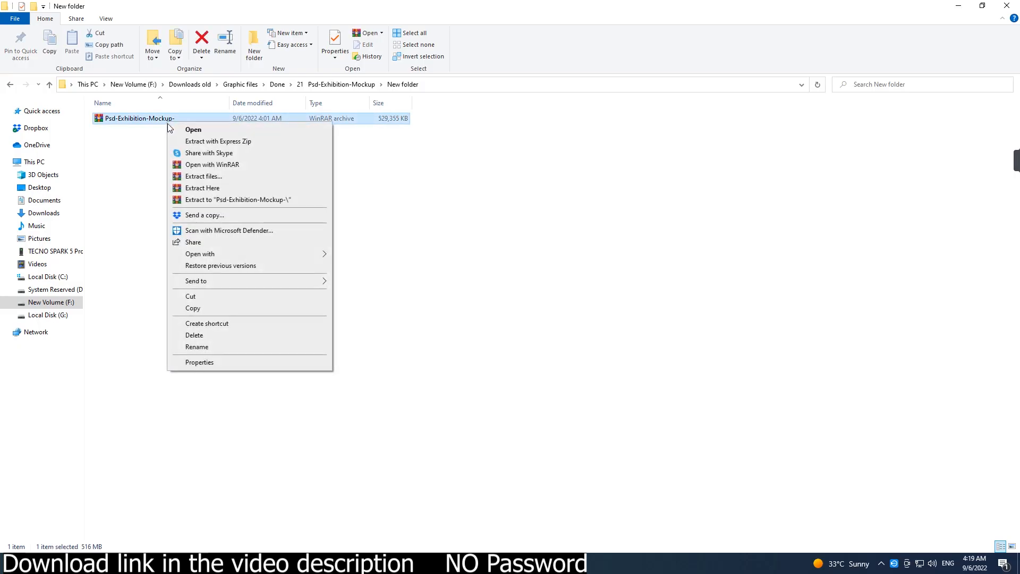
{"action": "left_click", "coordinate": [228, 200]}
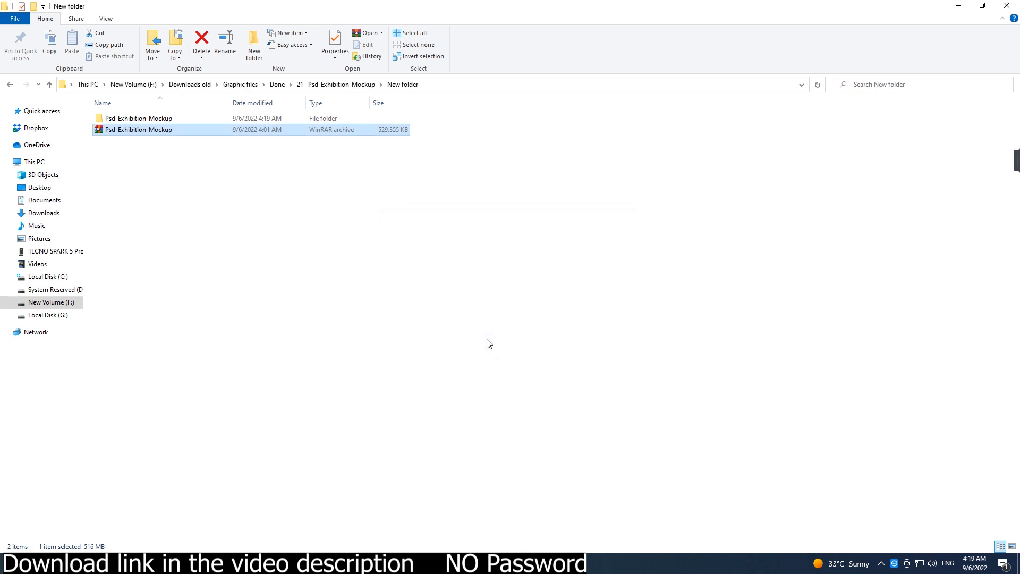
{"action": "left_click", "coordinate": [208, 209]}
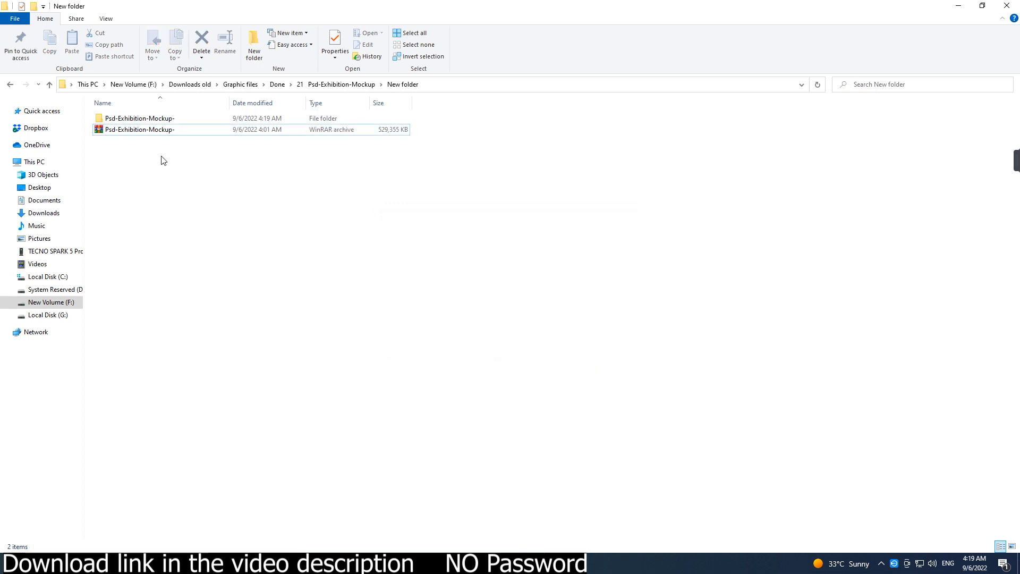
Browse in FastStone Image Viewer to the inner Psd-Exhibition-Mockup- folder that holds the PSD files
{"action": "double_click", "coordinate": [153, 122]}
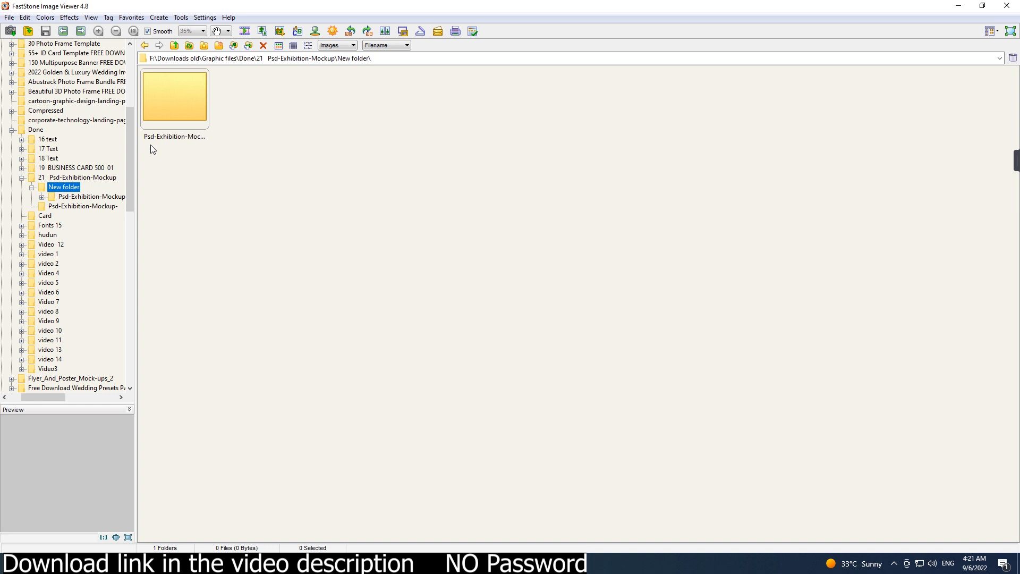
{"action": "double_click", "coordinate": [156, 114]}
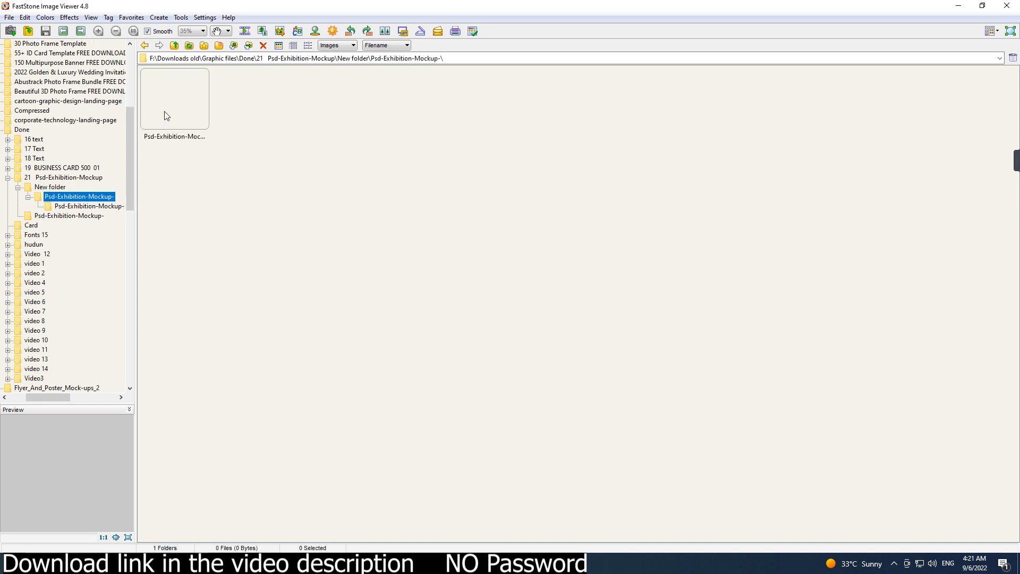
{"action": "double_click", "coordinate": [165, 115]}
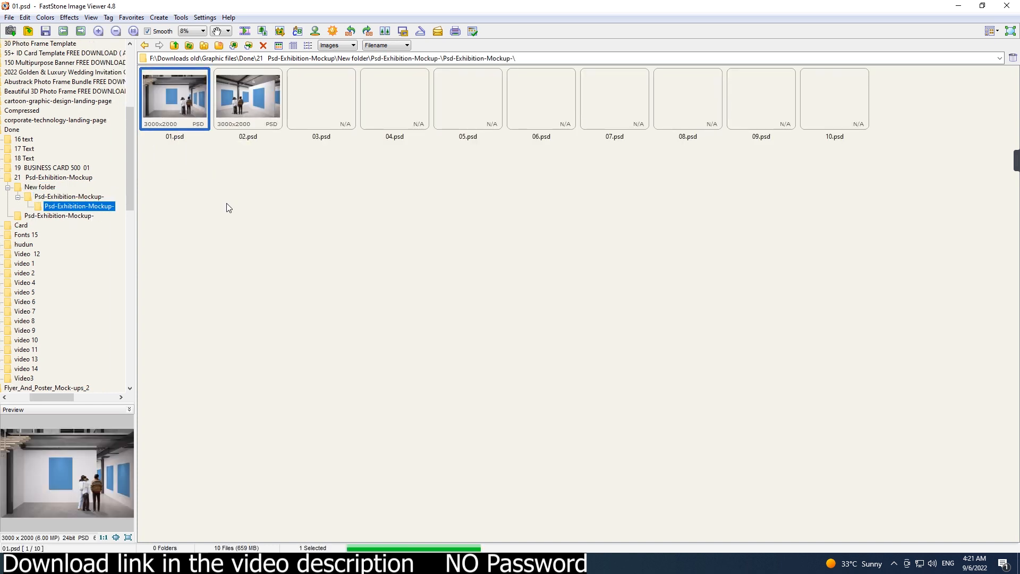
View the exhibition mockups from 01.psd to 10.psd one after another in full screen
{"action": "right_click", "coordinate": [181, 113]}
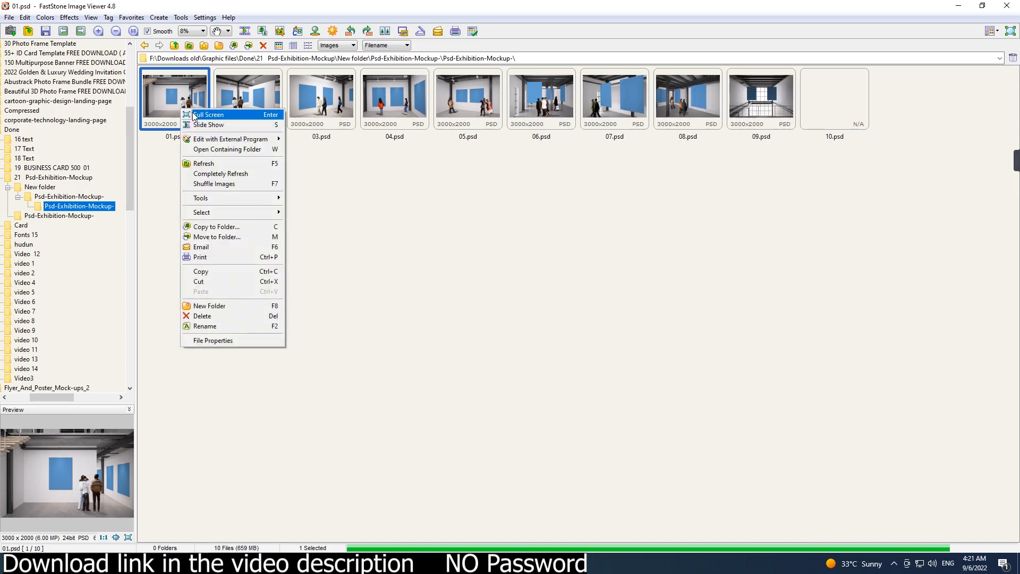
{"action": "left_click", "coordinate": [194, 115]}
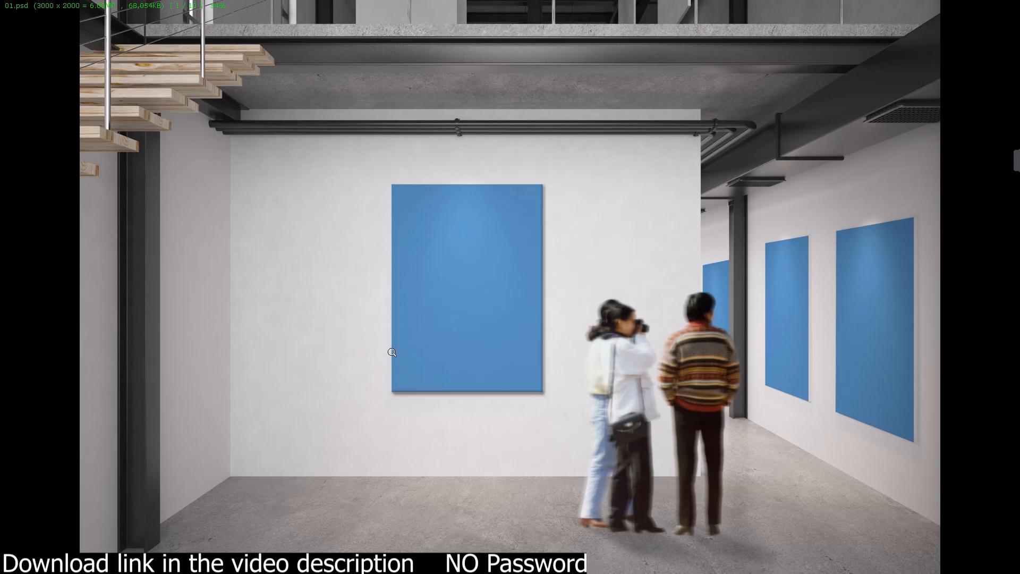
{"action": "scroll", "coordinate": [390, 351], "scroll_direction": "down", "scroll_amount": 1}
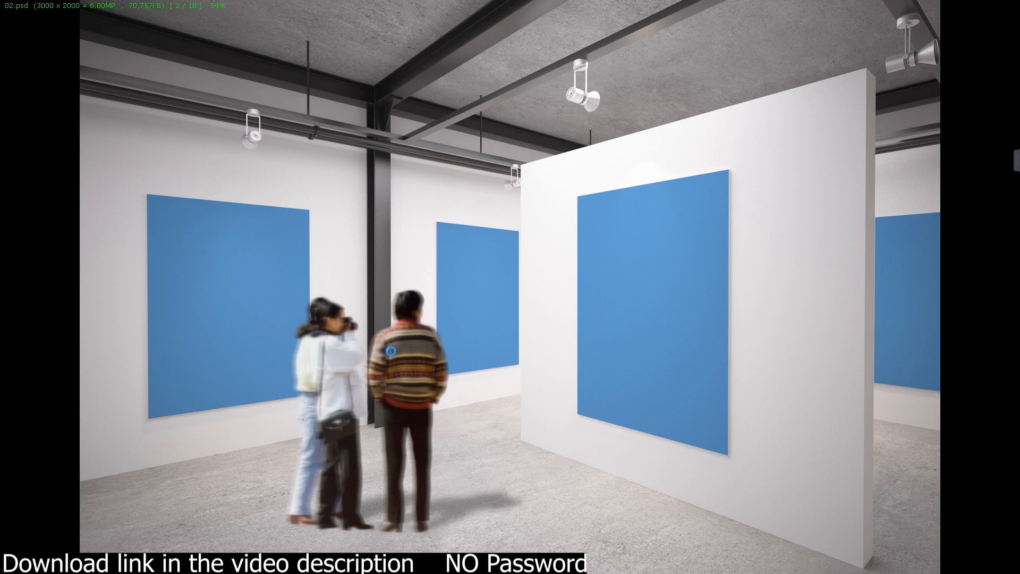
{"action": "scroll", "coordinate": [391, 351], "scroll_direction": "down", "scroll_amount": 1}
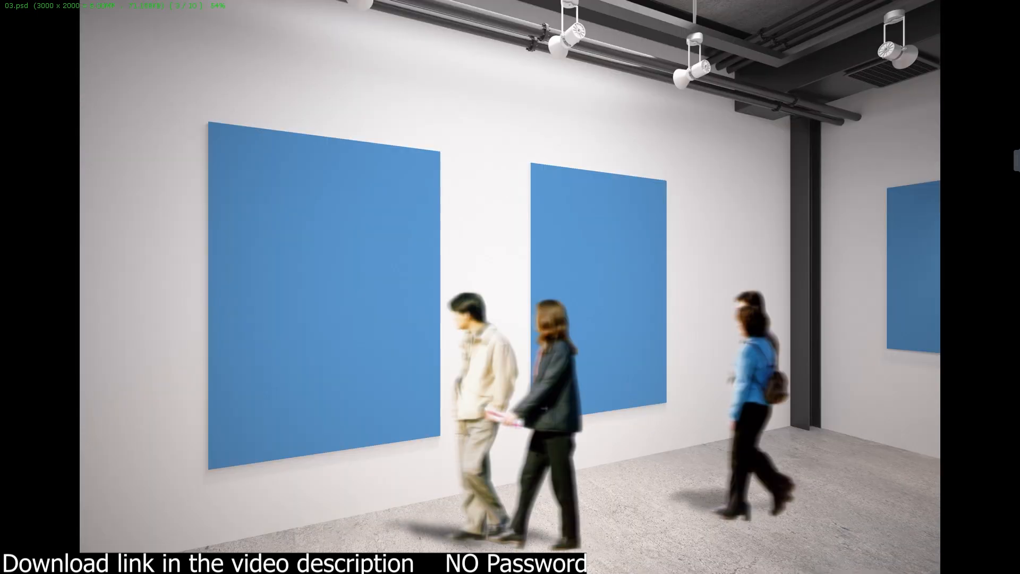
{"action": "scroll", "coordinate": [390, 351], "scroll_direction": "down", "scroll_amount": 1}
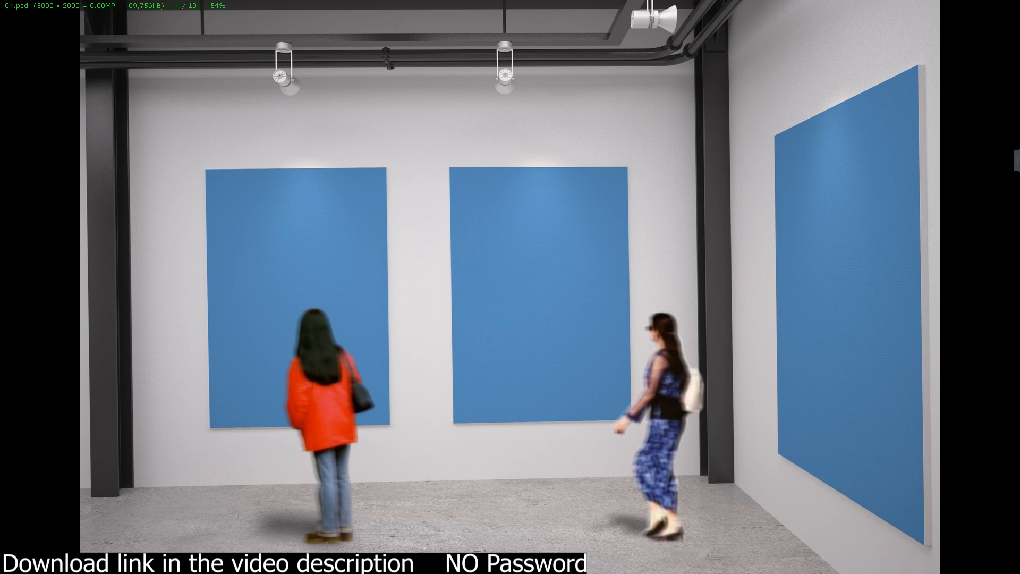
{"action": "scroll", "coordinate": [390, 351], "scroll_direction": "down", "scroll_amount": 1}
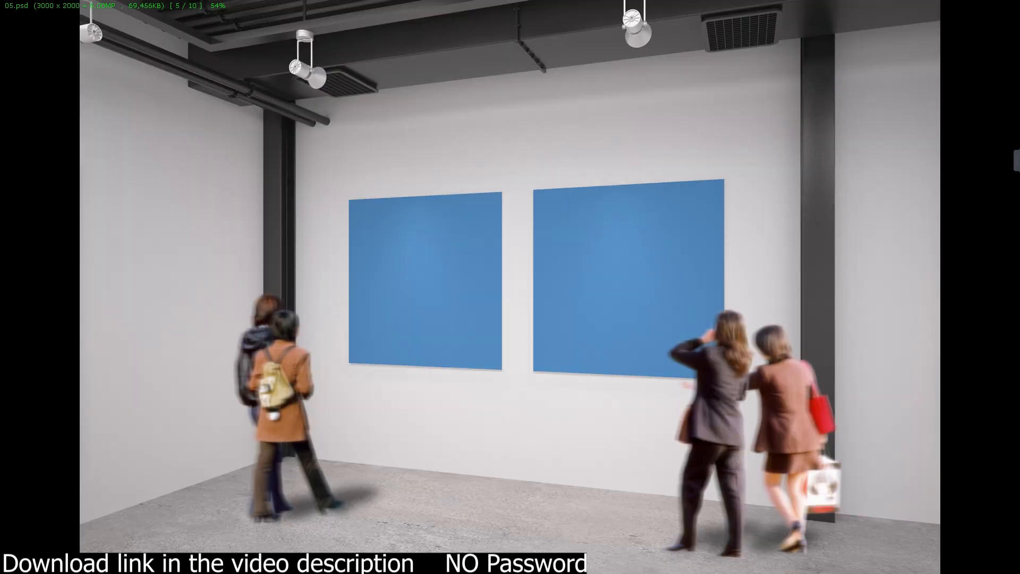
{"action": "scroll", "coordinate": [390, 351], "scroll_direction": "down", "scroll_amount": 1}
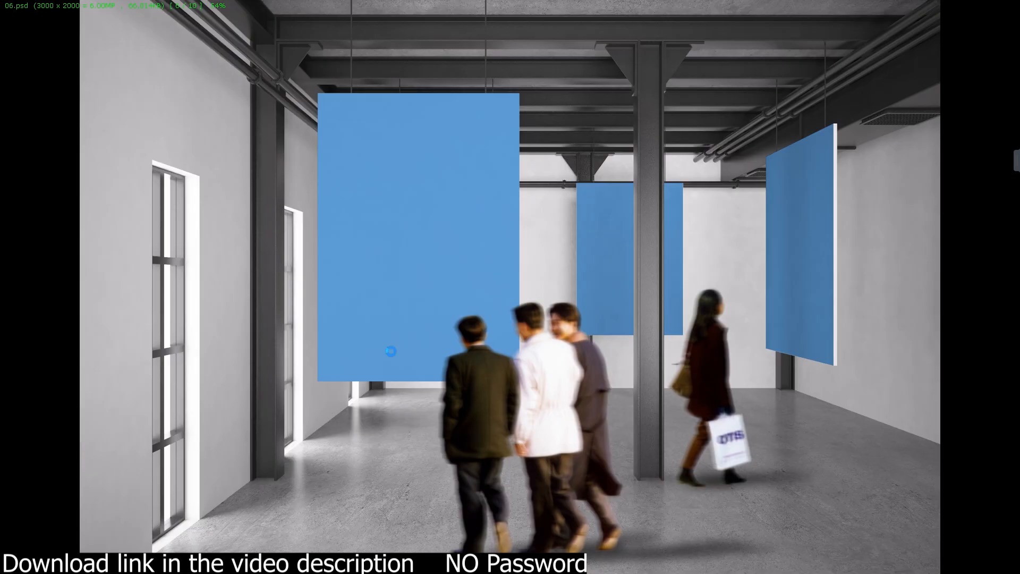
{"action": "scroll", "coordinate": [390, 351], "scroll_direction": "down", "scroll_amount": 1}
{"action": "scroll", "coordinate": [391, 351], "scroll_direction": "down", "scroll_amount": 1}
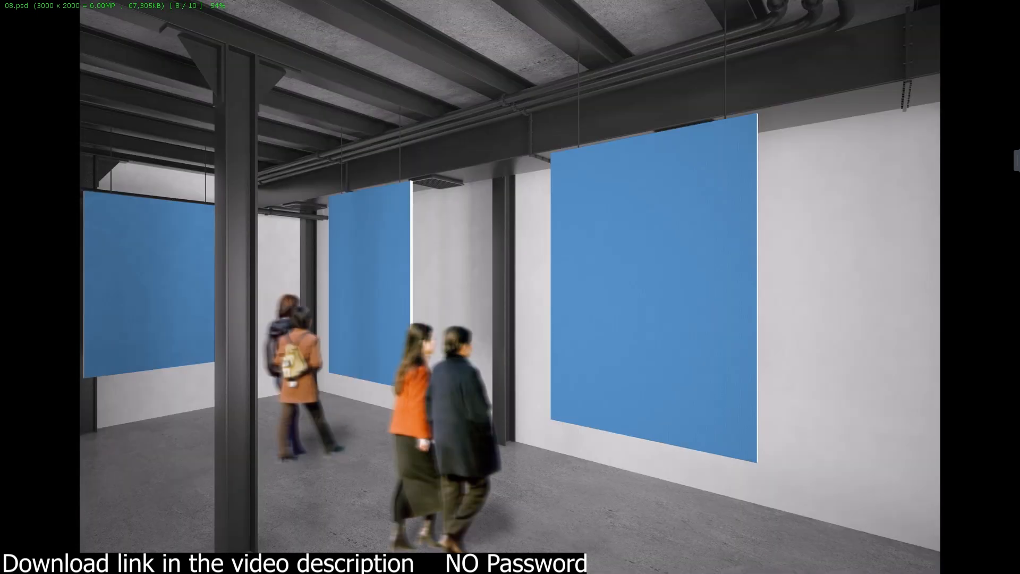
{"action": "scroll", "coordinate": [390, 350], "scroll_direction": "down", "scroll_amount": 1}
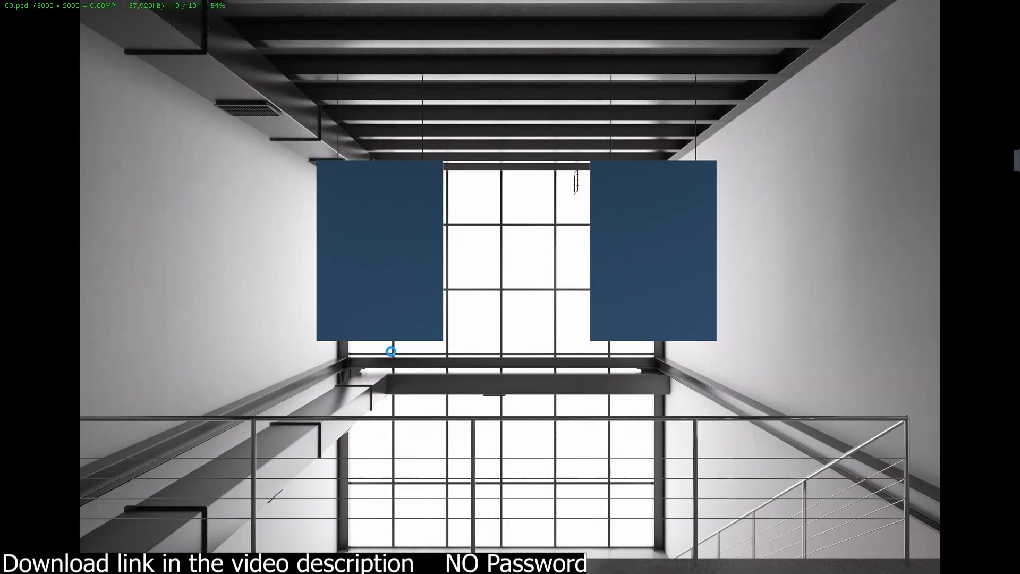
{"action": "scroll", "coordinate": [390, 350], "scroll_direction": "down", "scroll_amount": 1}
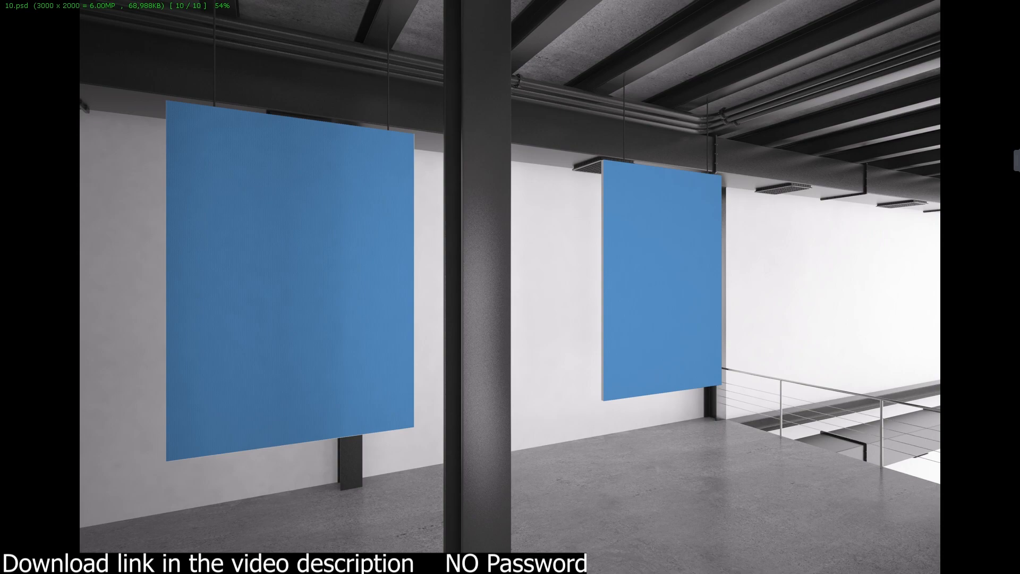
{"action": "key", "text": "Escape"}
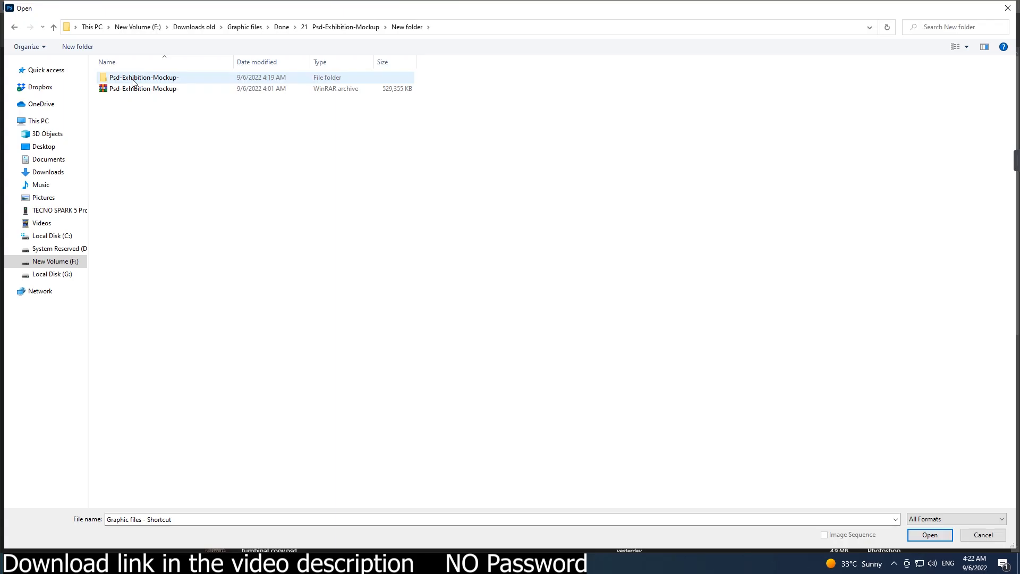
Switch to Photoshop and open 02.psd from the inner Psd-Exhibition-Mockup- folder
{"action": "double_click", "coordinate": [132, 79]}
{"action": "double_click", "coordinate": [133, 78]}
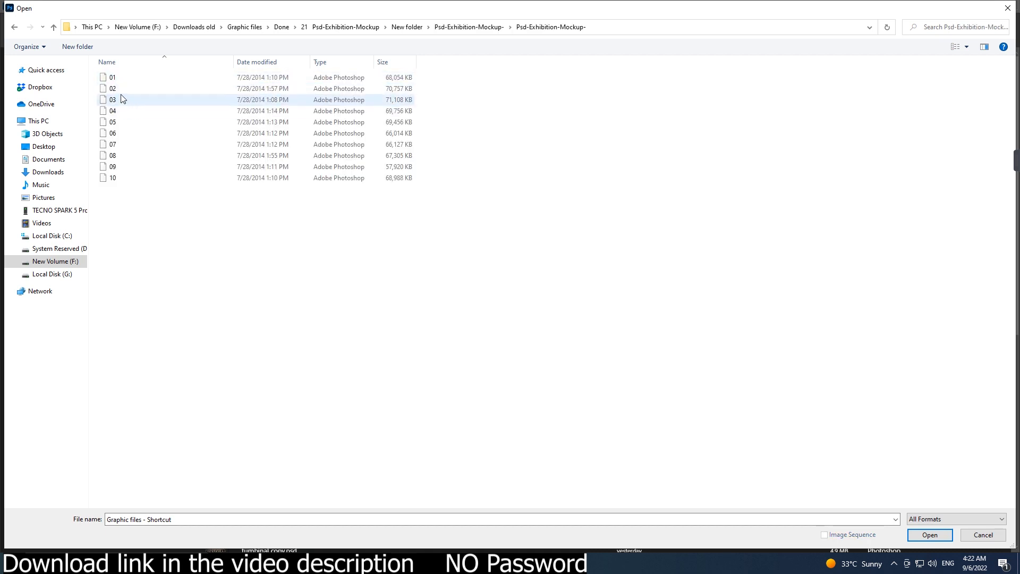
{"action": "double_click", "coordinate": [120, 90]}
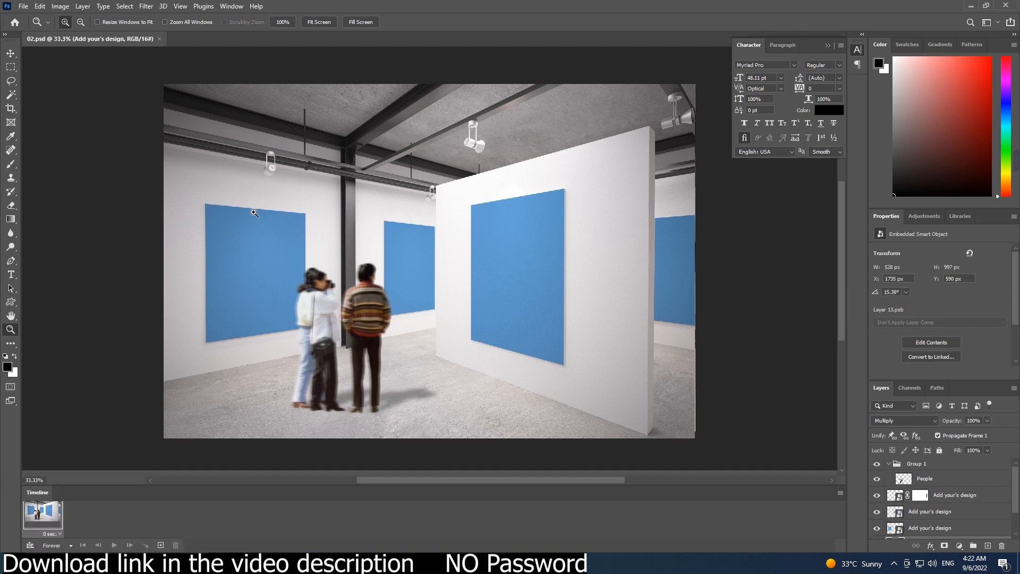
Open the contents of the masked Add your's design smart object for editing
{"action": "key", "text": "v"}
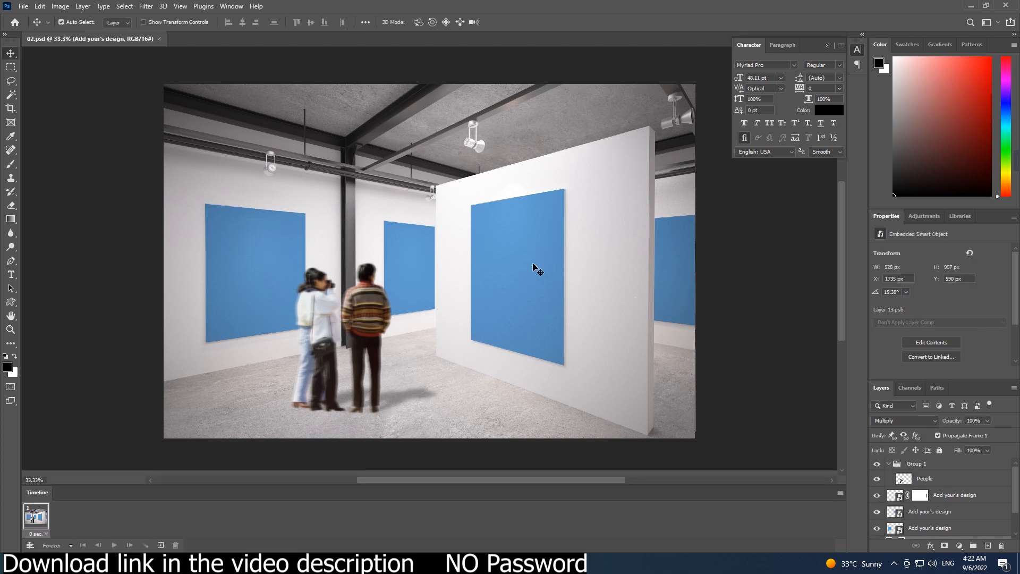
{"action": "left_click", "coordinate": [893, 497]}
{"action": "scroll", "coordinate": [991, 492], "scroll_direction": "down", "scroll_amount": 1}
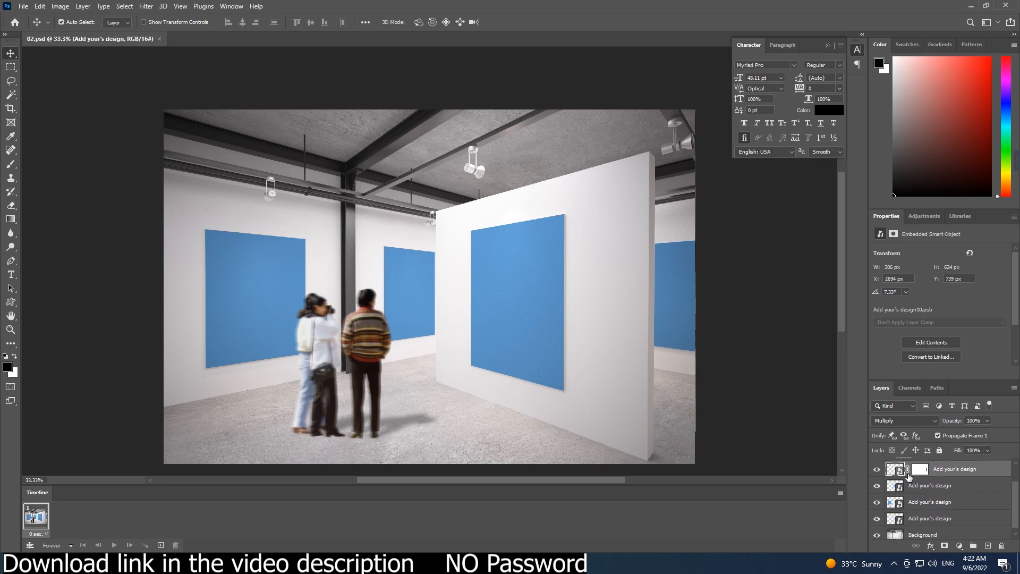
{"action": "double_click", "coordinate": [896, 471]}
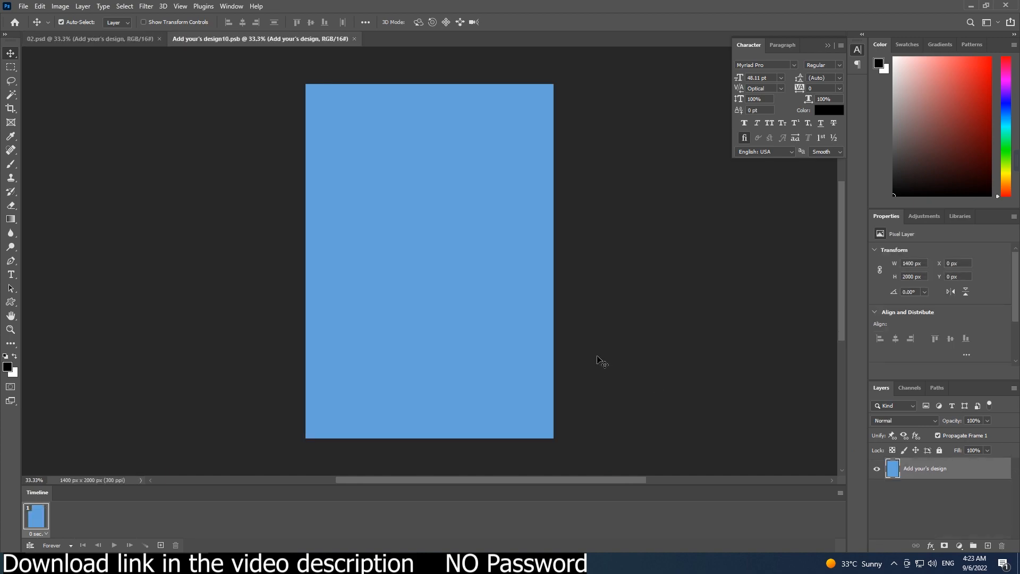
Open the bride photos whose file names begin with 5abaac, 6dfdd and 7c43 from the Desktop's Indian bride folder
{"action": "key", "text": "ctrl+o"}
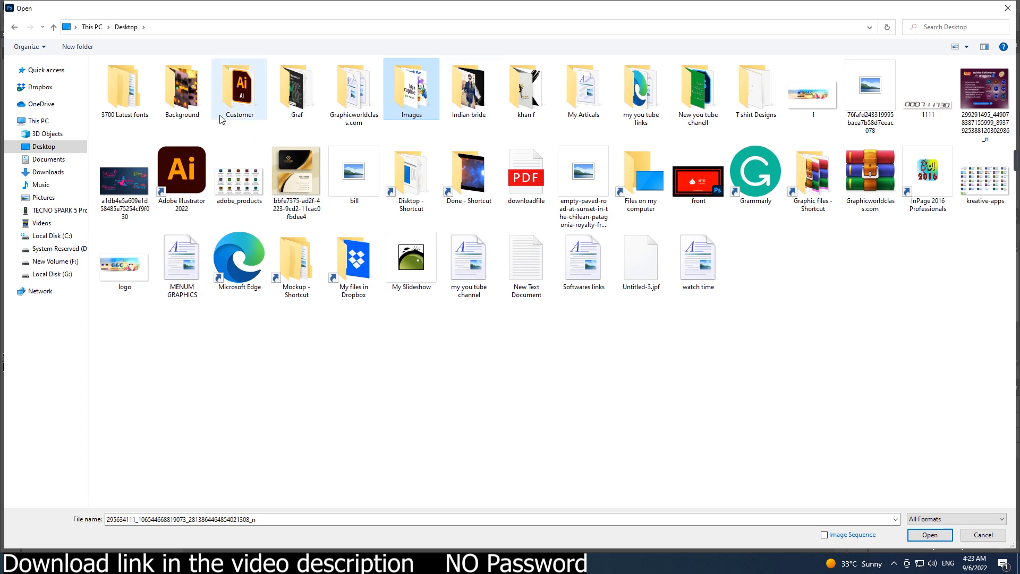
{"action": "double_click", "coordinate": [484, 102]}
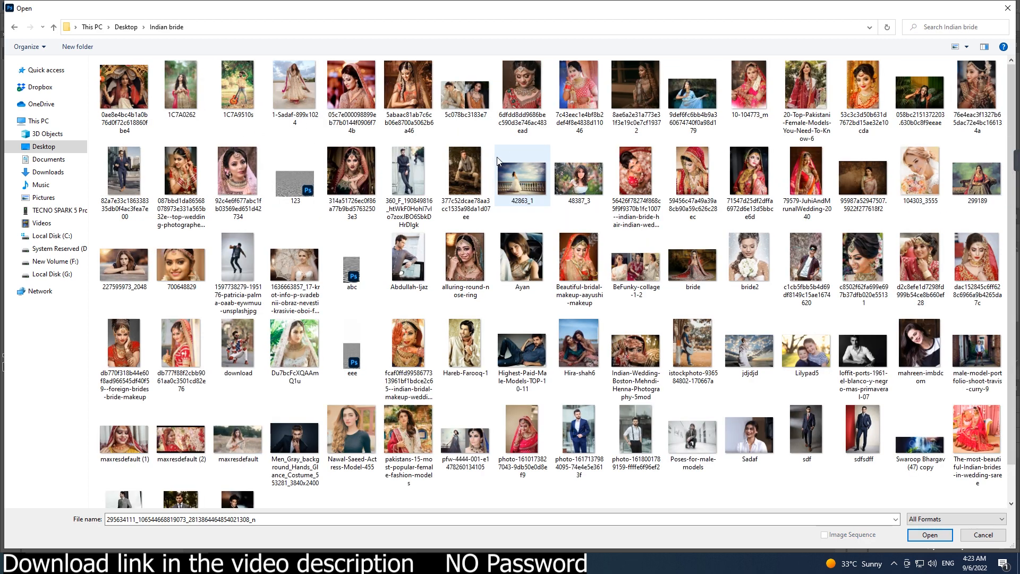
{"action": "left_click", "coordinate": [527, 102]}
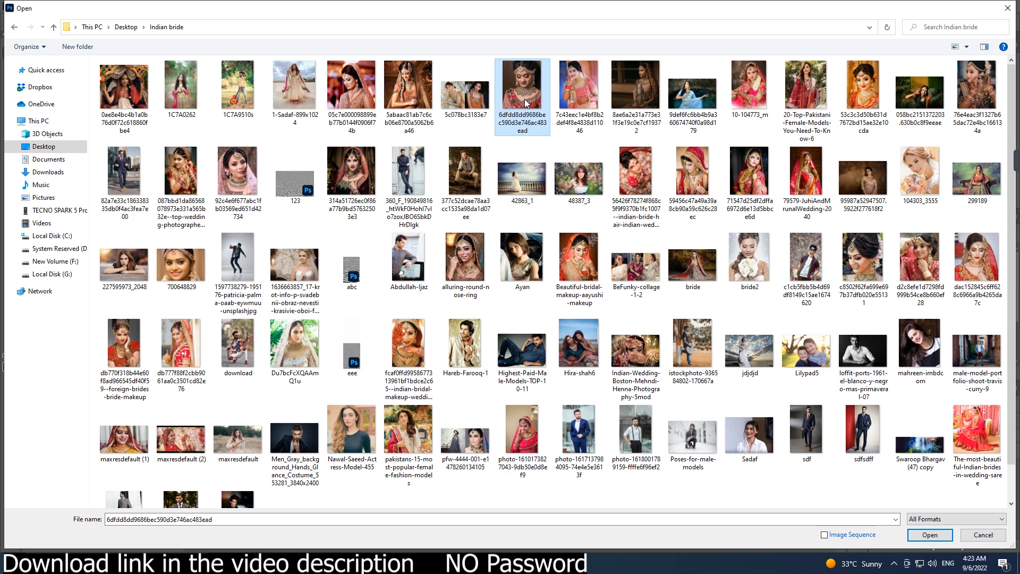
{"action": "left_click", "coordinate": [574, 101], "text": "ctrl"}
{"action": "left_click", "coordinate": [408, 93], "text": "ctrl"}
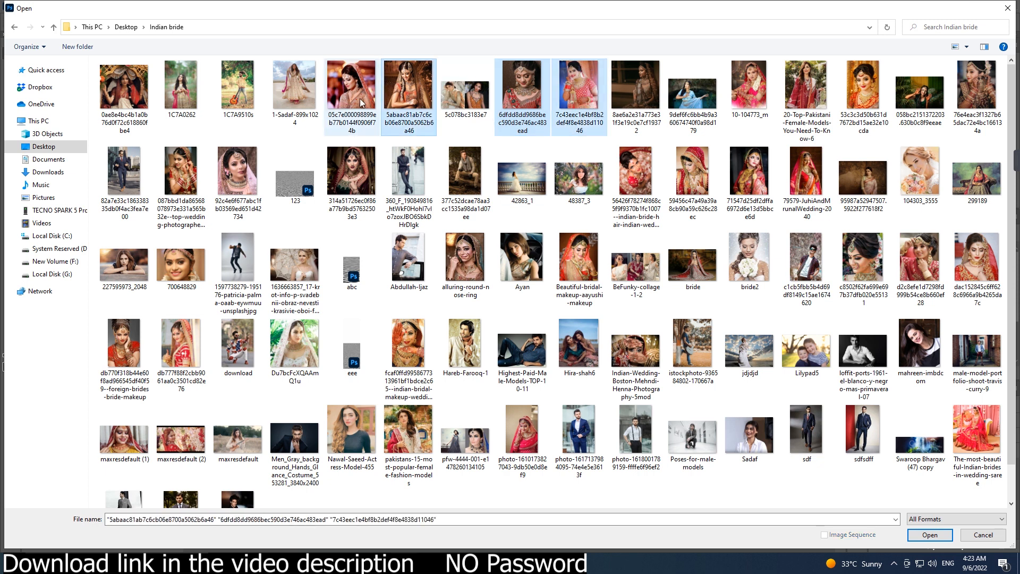
{"action": "left_click", "coordinate": [796, 111], "text": "ctrl"}
{"action": "key", "text": "Return"}
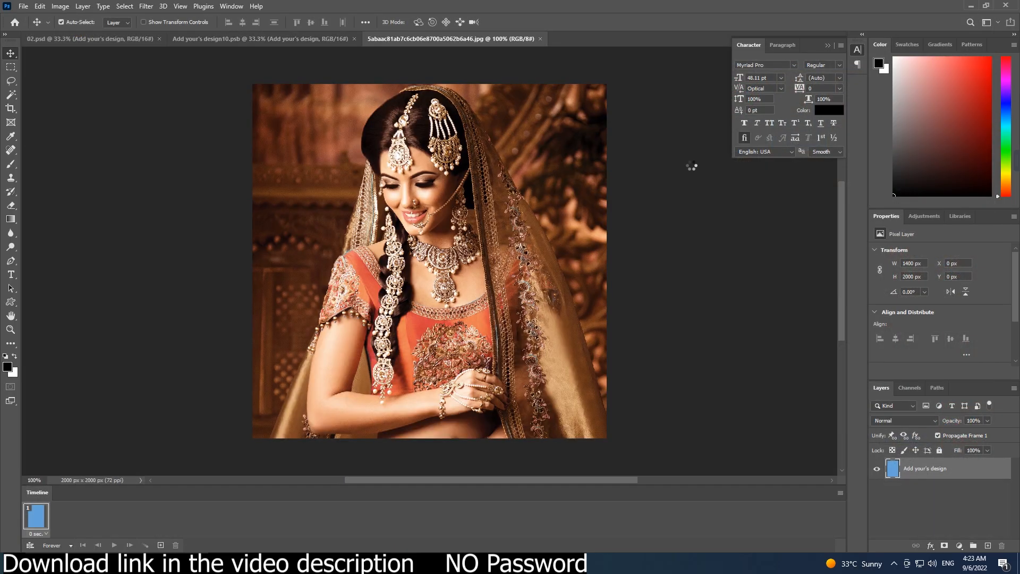
{"action": "left_click", "coordinate": [501, 209]}
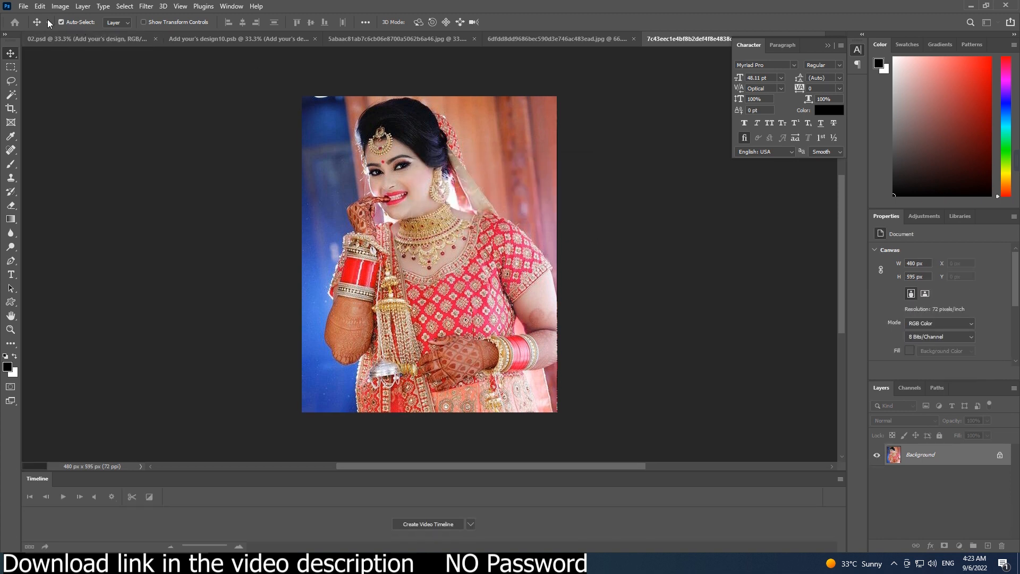
Copy the entire 7c43 bride photo and close its document
{"action": "left_click", "coordinate": [126, 7]}
{"action": "left_click", "coordinate": [128, 7]}
{"action": "left_click", "coordinate": [40, 7]}
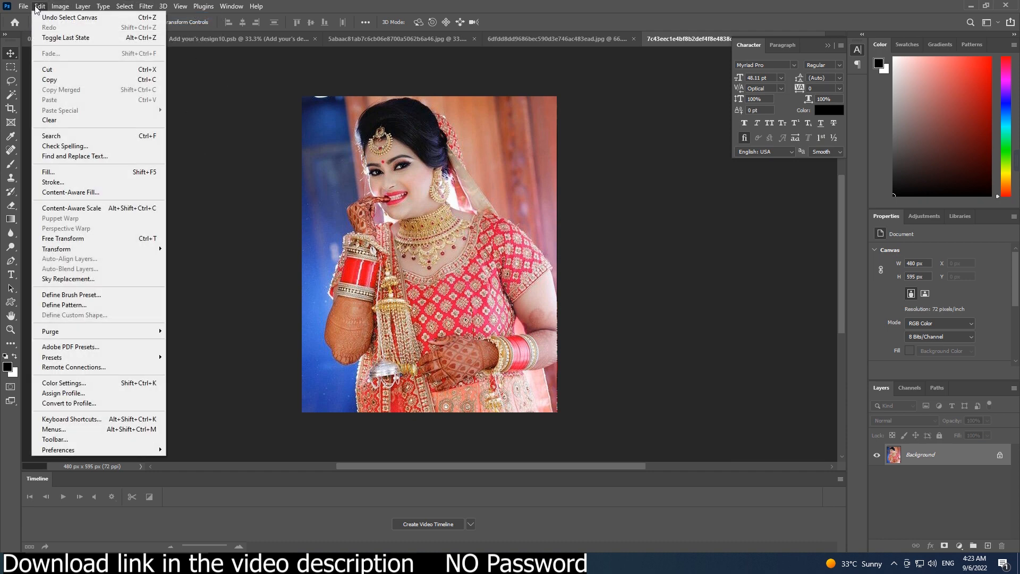
{"action": "left_click", "coordinate": [58, 81]}
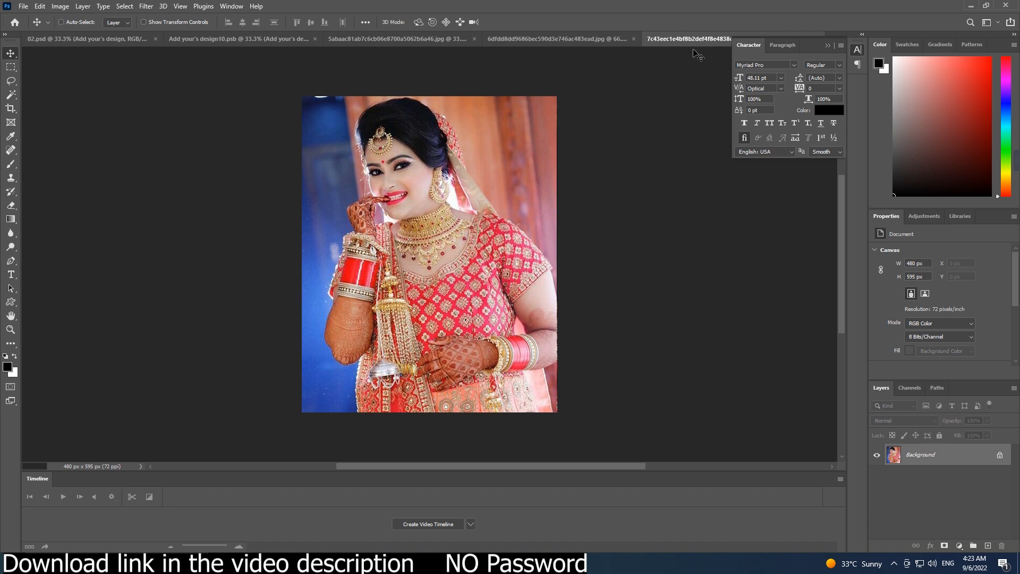
{"action": "key", "text": "ctrl+w"}
Paste the copied photo into Add your's design10.psb and enlarge it to about 1632 by 2023 px so it covers the canvas
{"action": "left_click", "coordinate": [127, 40]}
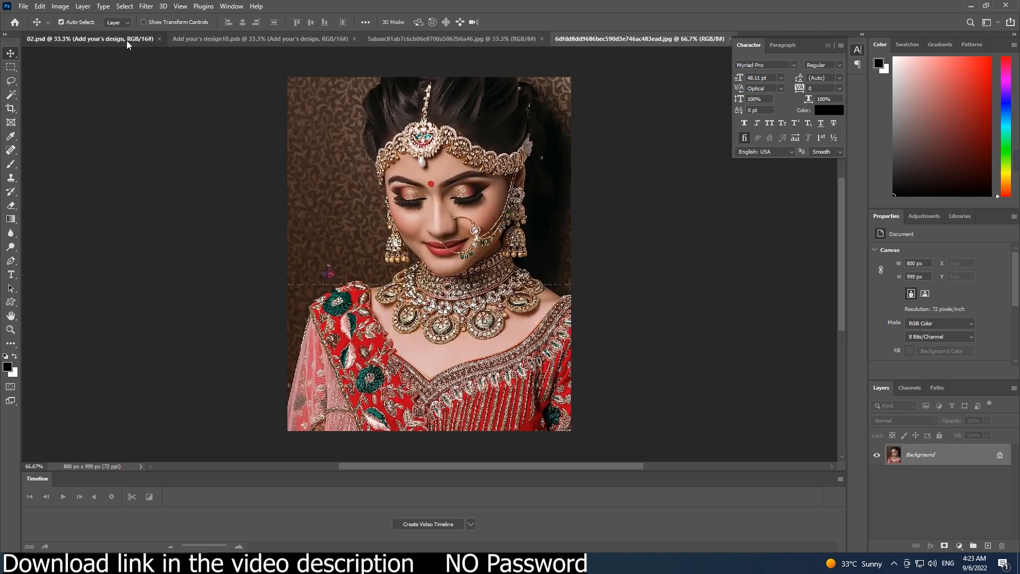
{"action": "left_click", "coordinate": [215, 40]}
{"action": "key", "text": "ctrl+v"}
{"action": "key", "text": "ctrl+t"}
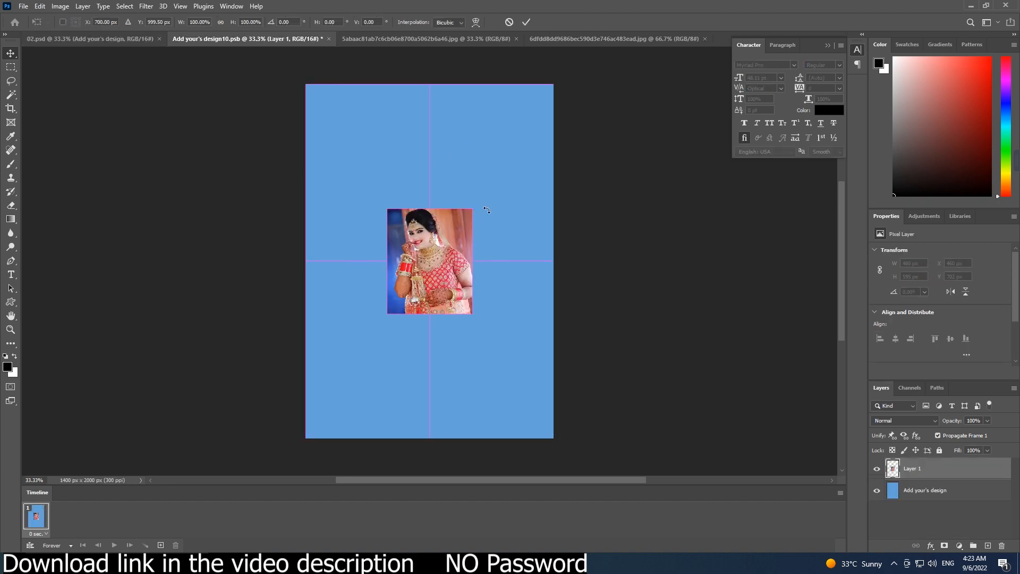
{"action": "left_click_drag", "start_coordinate": [473, 209], "coordinate": [578, 83]}
{"action": "key", "text": "Return"}
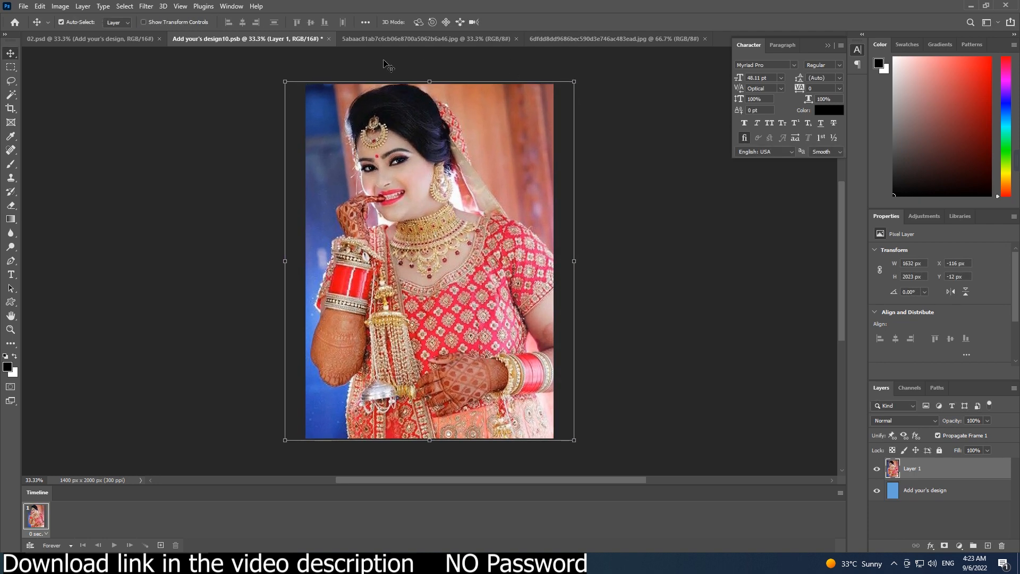
Close Add your's design10.psb and save its changes into the 02.psd mockup
{"action": "left_click", "coordinate": [328, 39]}
{"action": "left_click", "coordinate": [460, 210]}
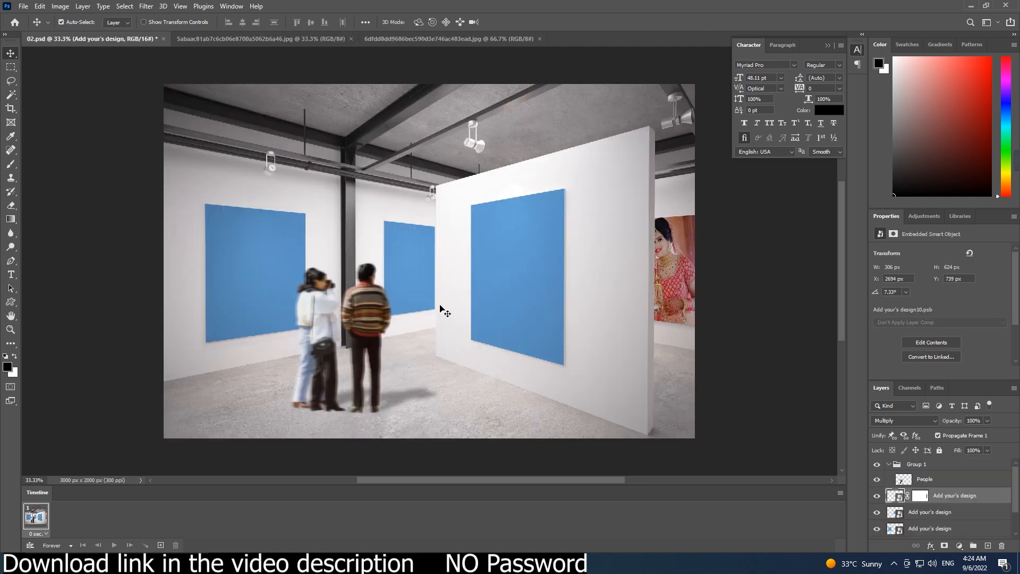
Open the Add your's design9.psb smart object, then copy the entire 6dfdd bride photo and close that photo
{"action": "left_click", "coordinate": [899, 514]}
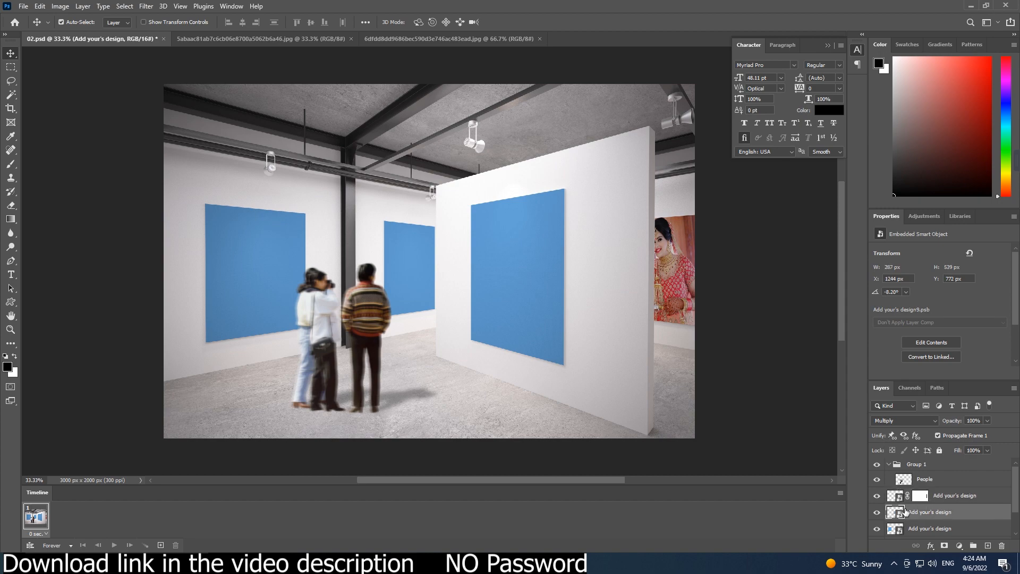
{"action": "double_click", "coordinate": [899, 514]}
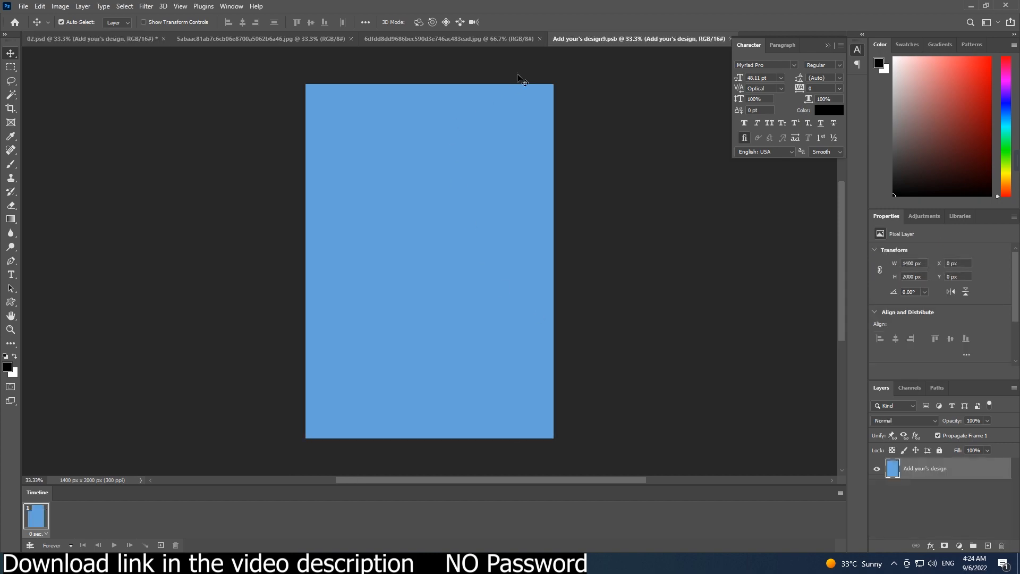
{"action": "left_click", "coordinate": [509, 38]}
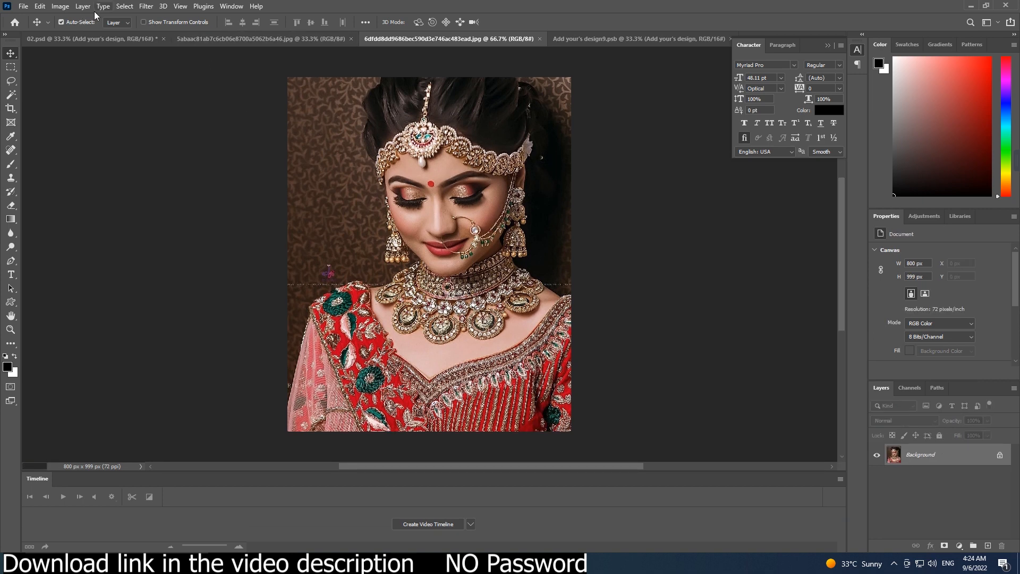
{"action": "left_click", "coordinate": [133, 7]}
{"action": "left_click", "coordinate": [136, 17]}
{"action": "left_click", "coordinate": [40, 5]}
{"action": "left_click", "coordinate": [56, 80]}
{"action": "left_click", "coordinate": [539, 39]}
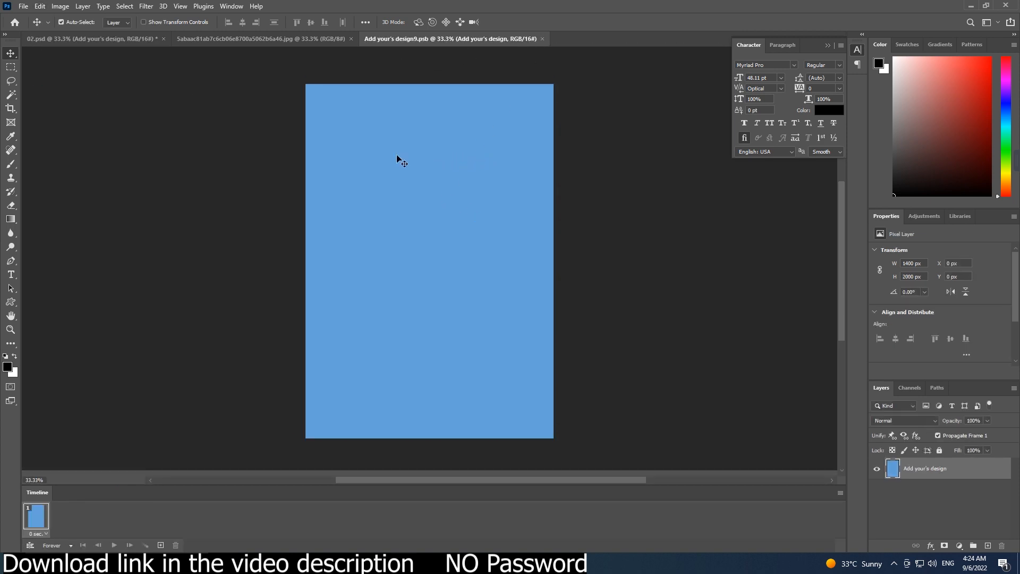
Paste the copied photo into Add your's design9.psb and enlarge it to about 1602 by 2000 px so it covers the canvas
{"action": "left_click", "coordinate": [62, 7]}
{"action": "mouse_move", "coordinate": [43, 6]}
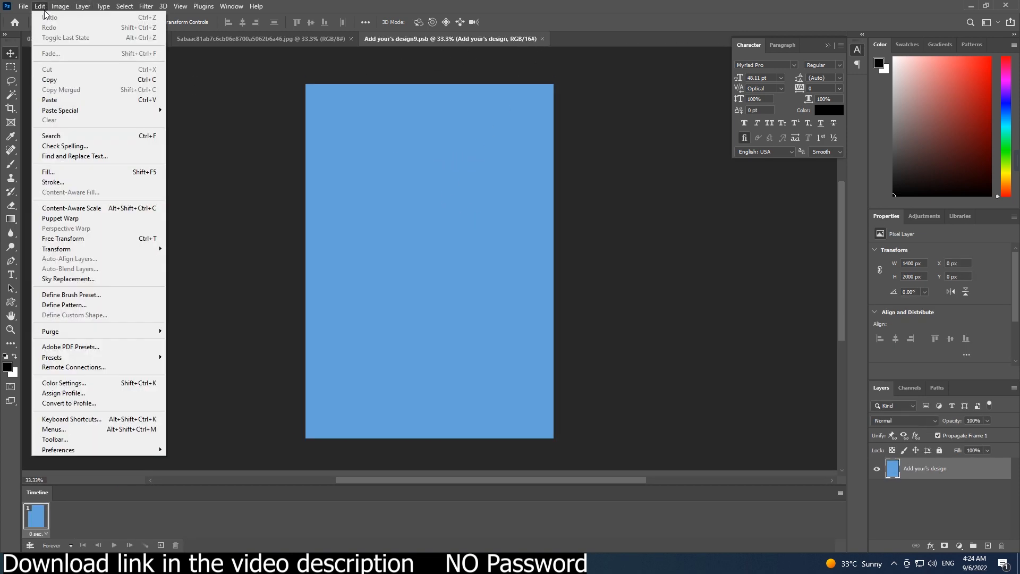
{"action": "left_click", "coordinate": [64, 101]}
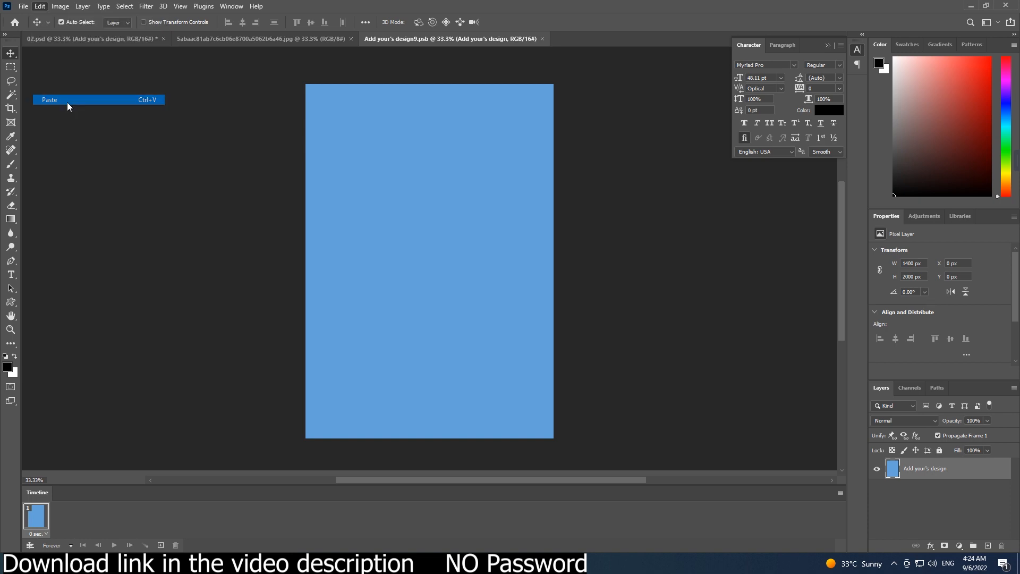
{"action": "key", "text": "ctrl+t"}
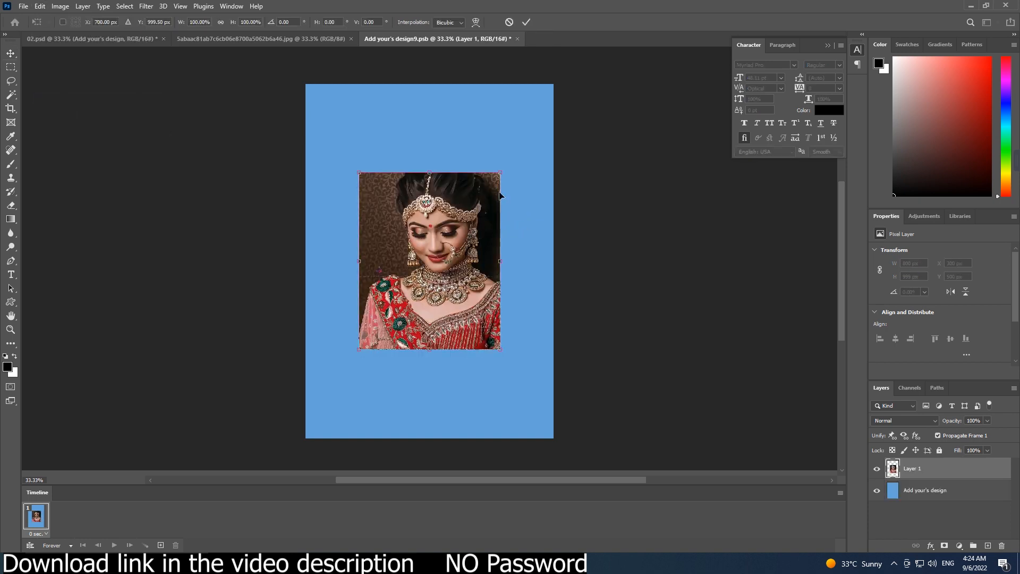
{"action": "left_click_drag", "start_coordinate": [501, 173], "coordinate": [544, 95]}
{"action": "left_click_drag", "start_coordinate": [532, 162], "coordinate": [531, 139]}
{"action": "left_click_drag", "start_coordinate": [360, 328], "coordinate": [271, 439]}
Nudge the enlarged photo horizontally to X -142 px and close Add your's design9.psb with its changes saved
{"action": "key", "text": "Right"}
{"action": "key", "text": "Right"}
{"action": "key", "text": "Right"}
{"action": "key", "text": "Right"}
{"action": "key", "text": "Right"}
{"action": "key", "text": "Right"}
{"action": "key", "text": "Right"}
{"action": "key", "text": "Right"}
{"action": "key", "text": "Right"}
{"action": "key", "text": "Right"}
{"action": "key", "text": "Right"}
{"action": "key", "text": "Right"}
{"action": "key", "text": "Right"}
{"action": "key", "text": "Right"}
{"action": "key", "text": "Right"}
{"action": "key", "text": "Right"}
{"action": "key", "text": "Right"}
{"action": "key", "text": "Right"}
{"action": "key", "text": "Right"}
{"action": "key", "text": "Right"}
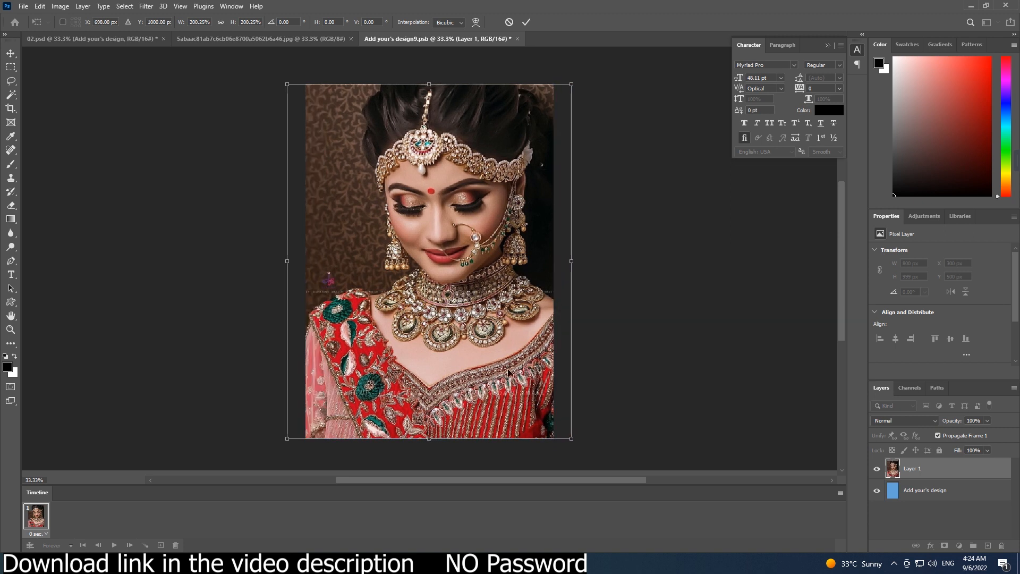
{"action": "key", "text": "Left"}
{"action": "key", "text": "Left"}
{"action": "key", "text": "Left"}
{"action": "key", "text": "Left"}
{"action": "key", "text": "Left"}
{"action": "key", "text": "Left"}
{"action": "key", "text": "Left"}
{"action": "key", "text": "Left"}
{"action": "key", "text": "Left"}
{"action": "key", "text": "Left"}
{"action": "key", "text": "Left"}
{"action": "key", "text": "Left"}
{"action": "key", "text": "Left"}
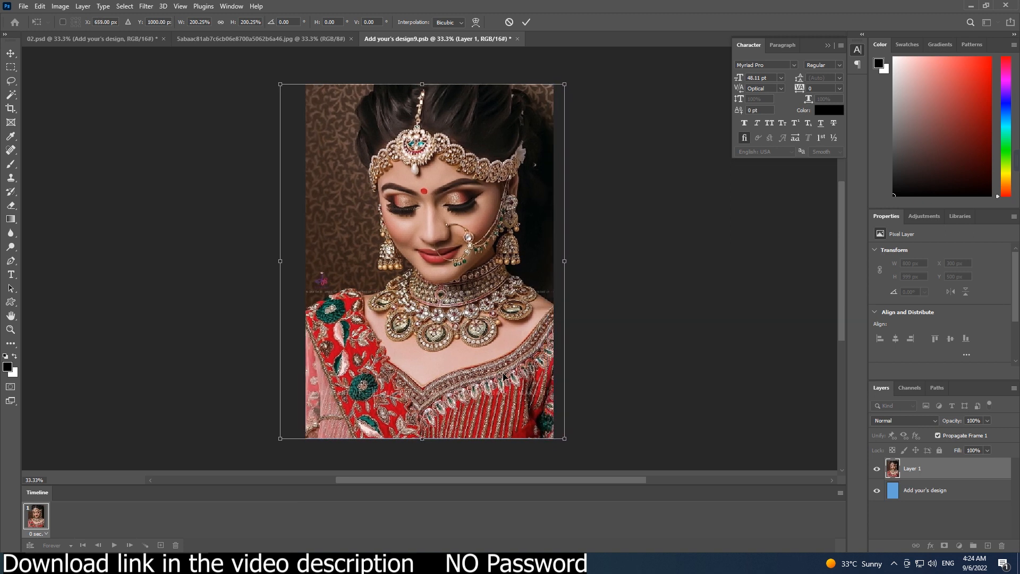
{"action": "key", "text": "Return"}
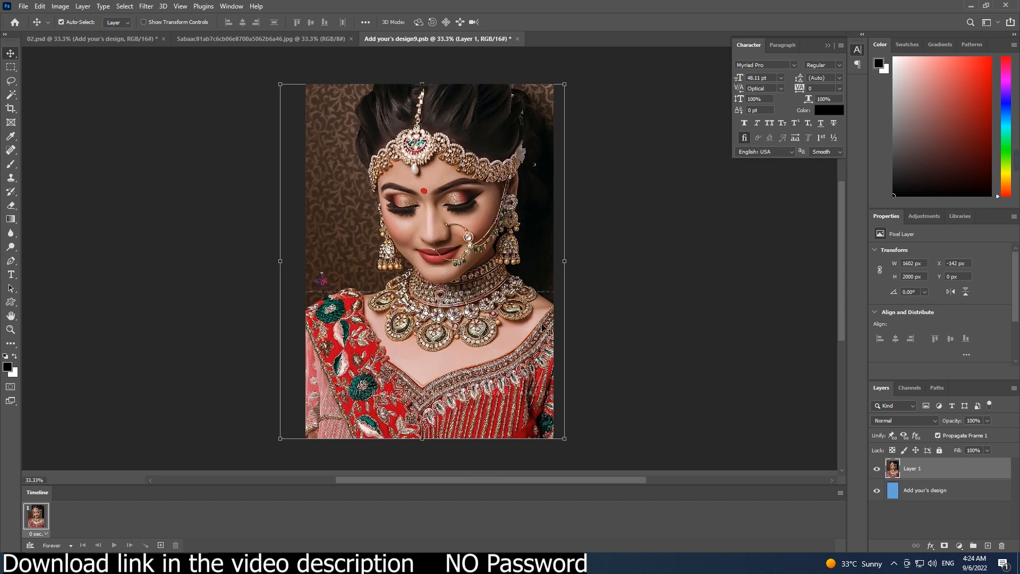
{"action": "left_click", "coordinate": [520, 38]}
{"action": "left_click", "coordinate": [460, 210]}
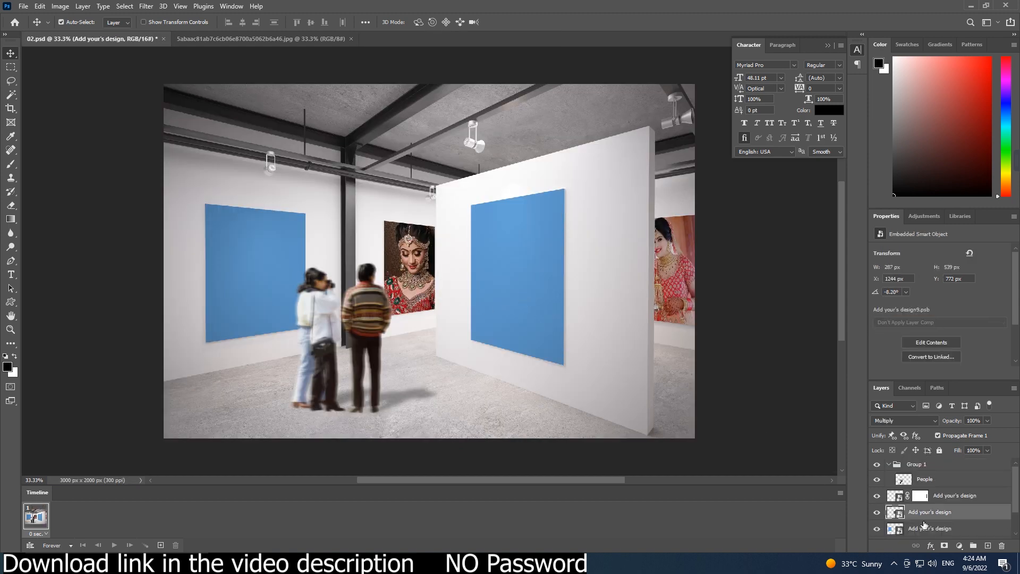
Open the Add your's design8.psb smart object, then copy the entire 5abaac bride photo and close that photo
{"action": "scroll", "coordinate": [925, 525], "scroll_direction": "down", "scroll_amount": 2}
{"action": "double_click", "coordinate": [896, 503]}
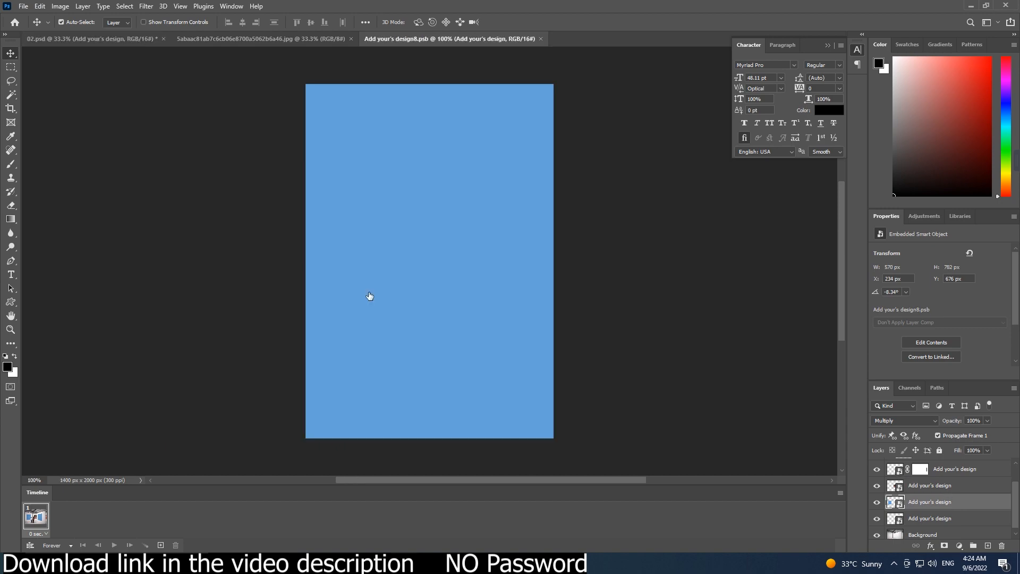
{"action": "left_click", "coordinate": [275, 41]}
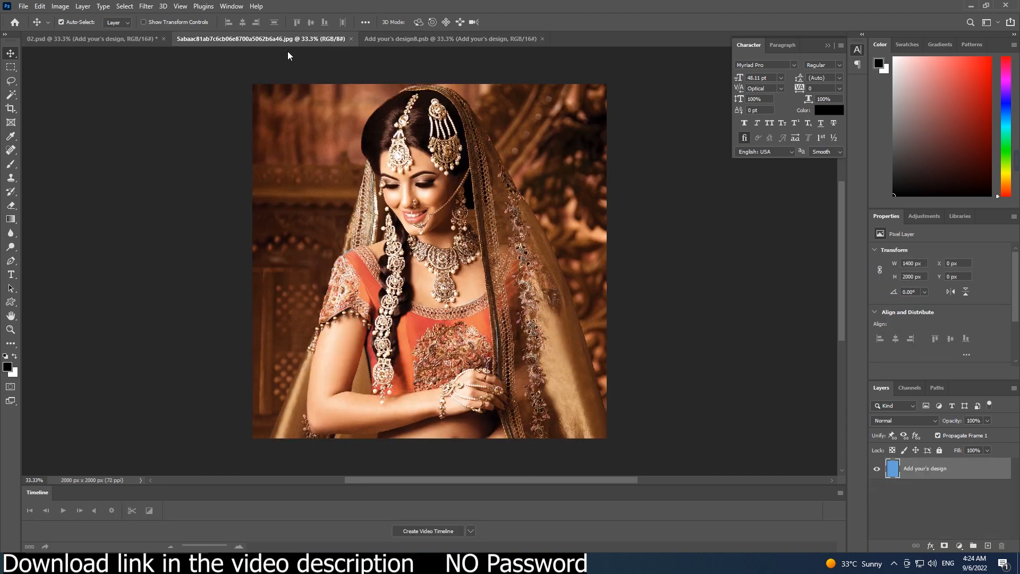
{"action": "left_click", "coordinate": [147, 6]}
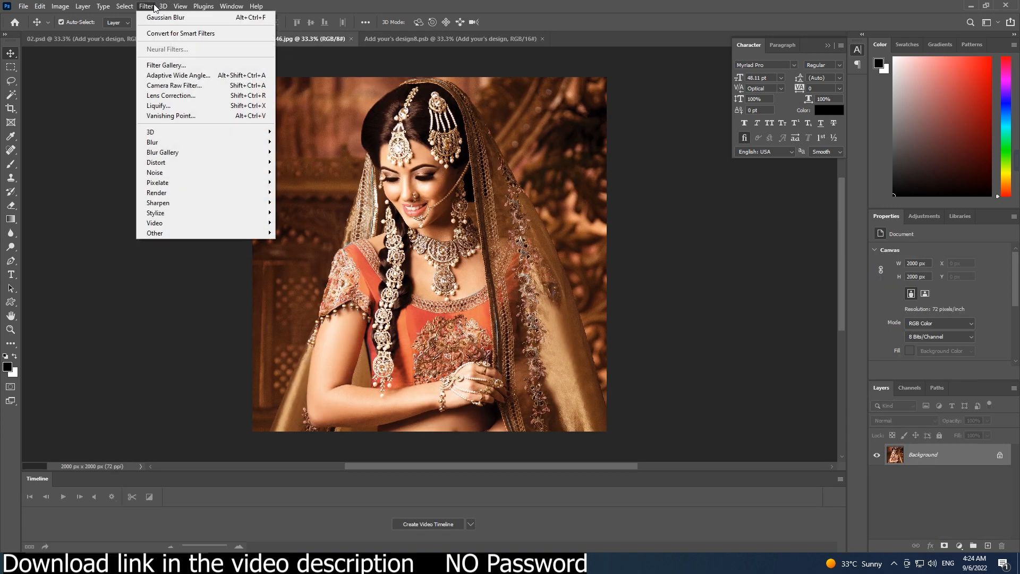
{"action": "left_click", "coordinate": [125, 6]}
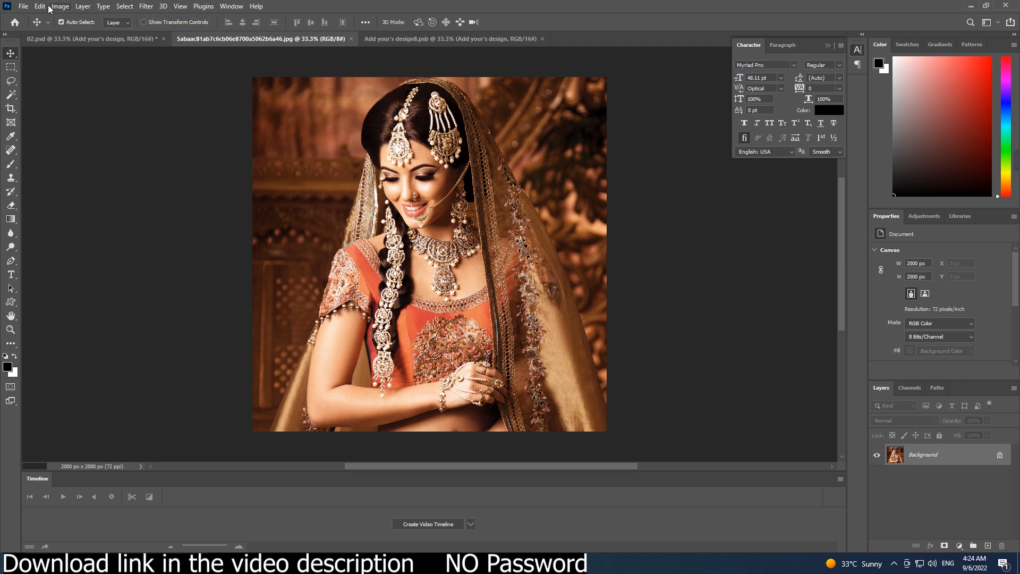
{"action": "left_click", "coordinate": [39, 7]}
{"action": "left_click", "coordinate": [59, 80]}
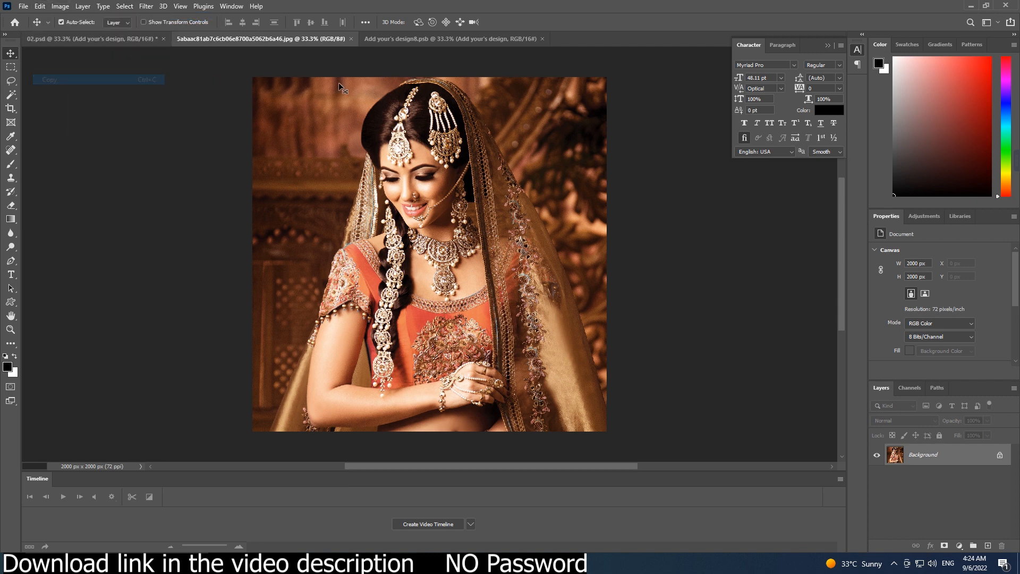
{"action": "left_click", "coordinate": [351, 39]}
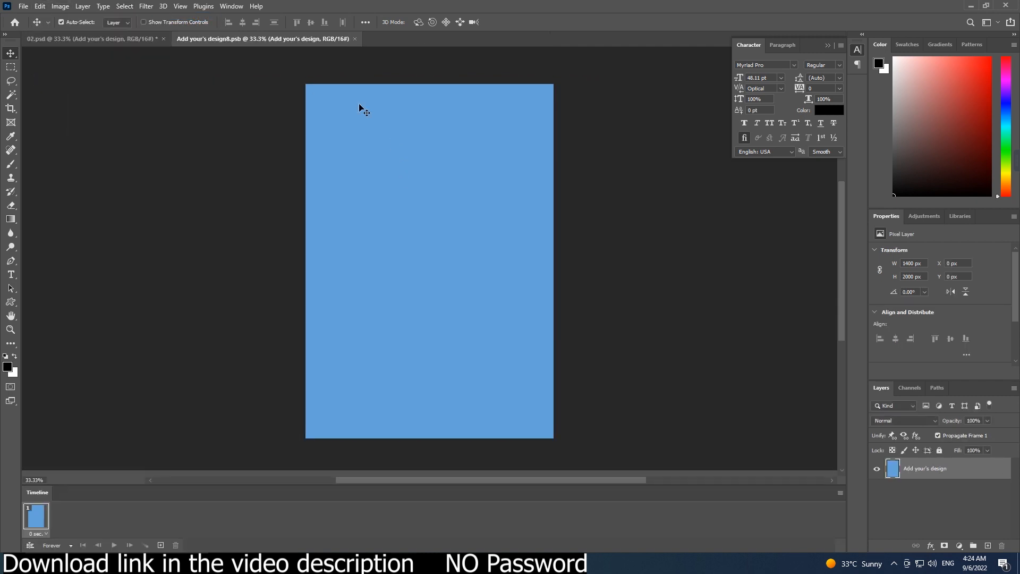
Paste the copied photo into Add your's design8.psb at about X -270, Y 0 px and close the document with its changes saved
{"action": "left_click", "coordinate": [60, 6]}
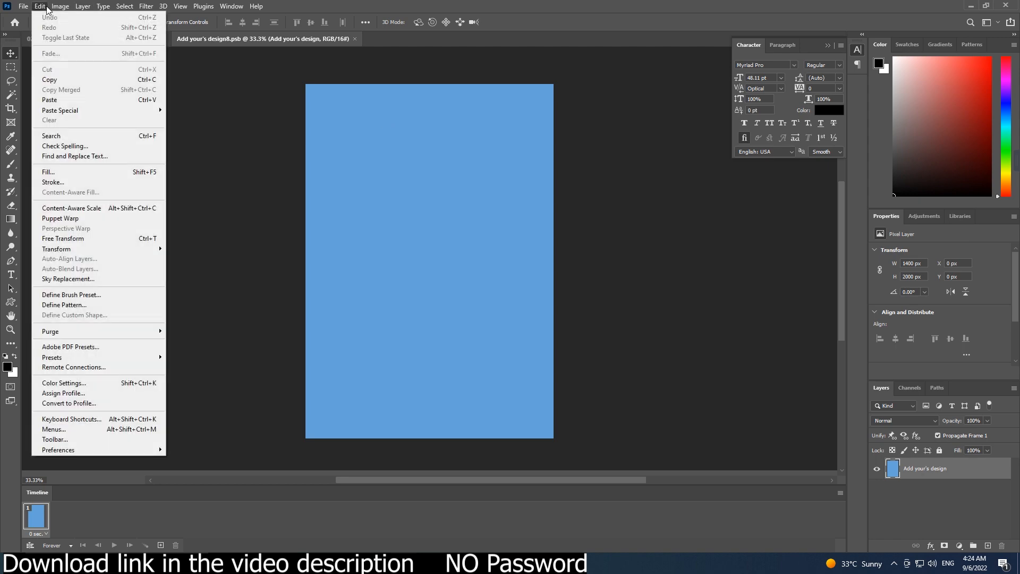
{"action": "mouse_move", "coordinate": [40, 10]}
{"action": "left_click", "coordinate": [64, 100]}
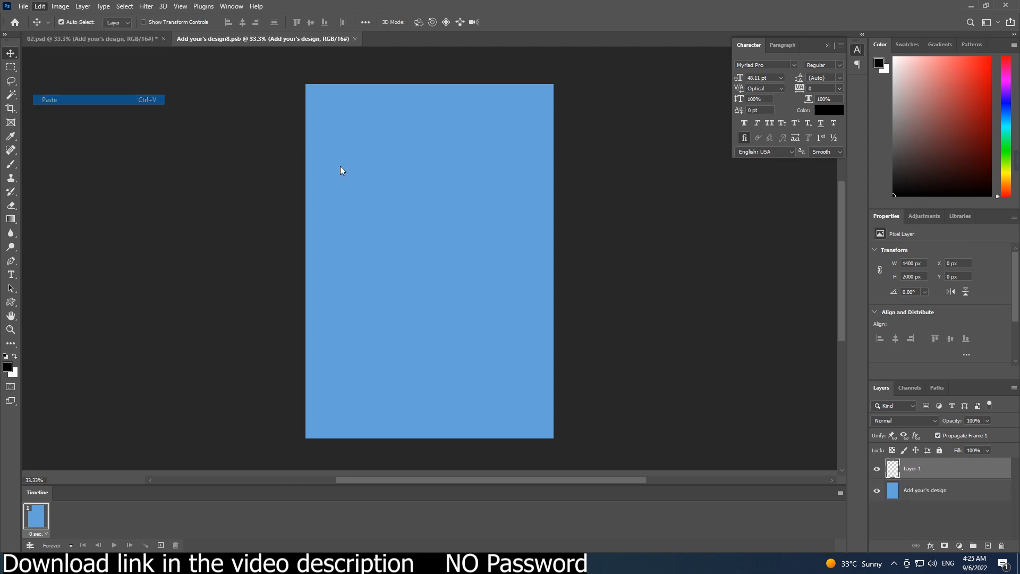
{"action": "left_click_drag", "start_coordinate": [460, 272], "coordinate": [435, 295]}
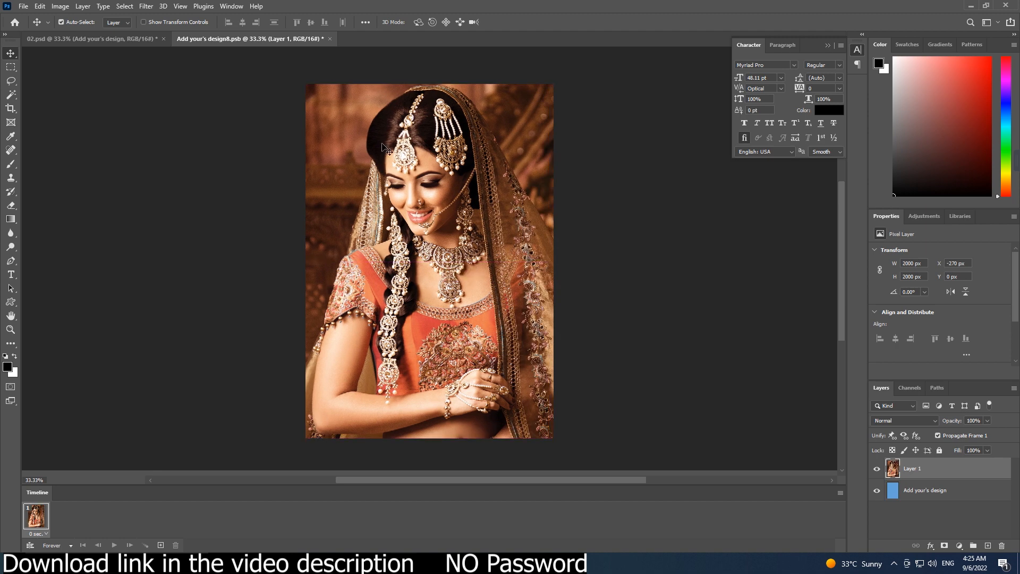
{"action": "left_click", "coordinate": [330, 39]}
{"action": "left_click", "coordinate": [459, 210]}
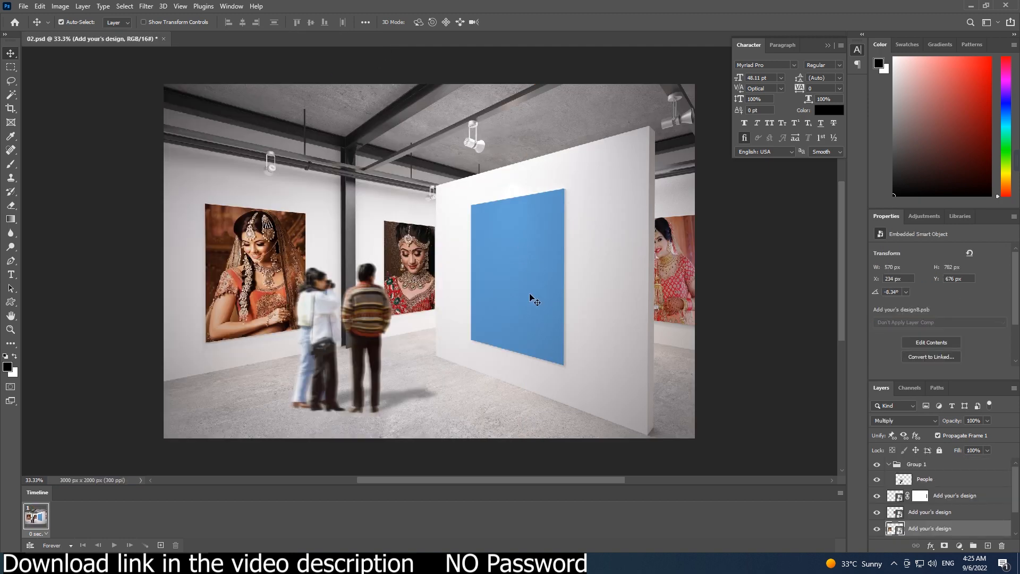
Open the remaining blank poster's smart object, Layer 13.psb, and the 087bbd bride photo from the Indian bride folder
{"action": "left_click", "coordinate": [534, 301]}
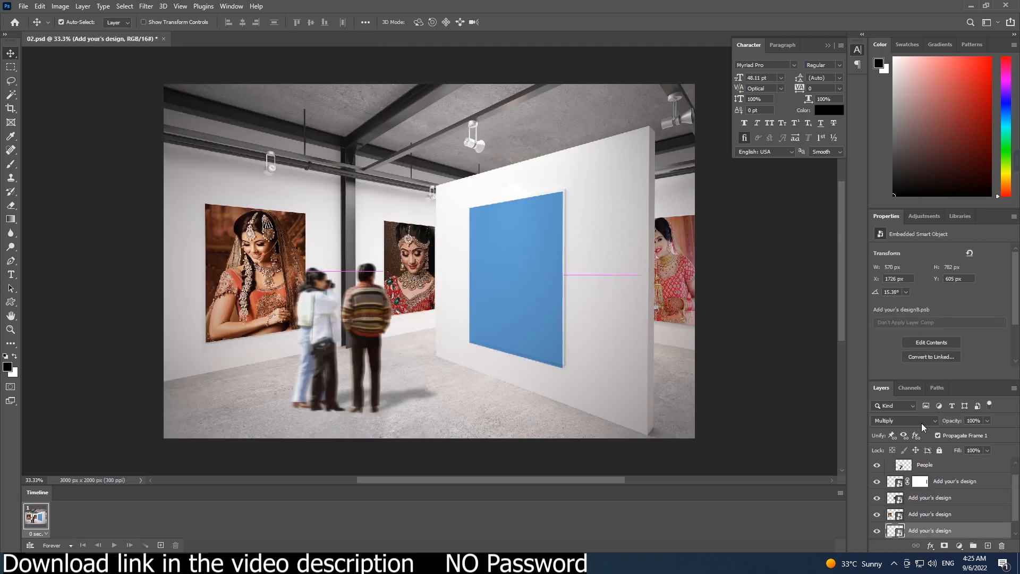
{"action": "double_click", "coordinate": [895, 531]}
{"action": "key", "text": "ctrl+o"}
{"action": "left_click", "coordinate": [184, 175]}
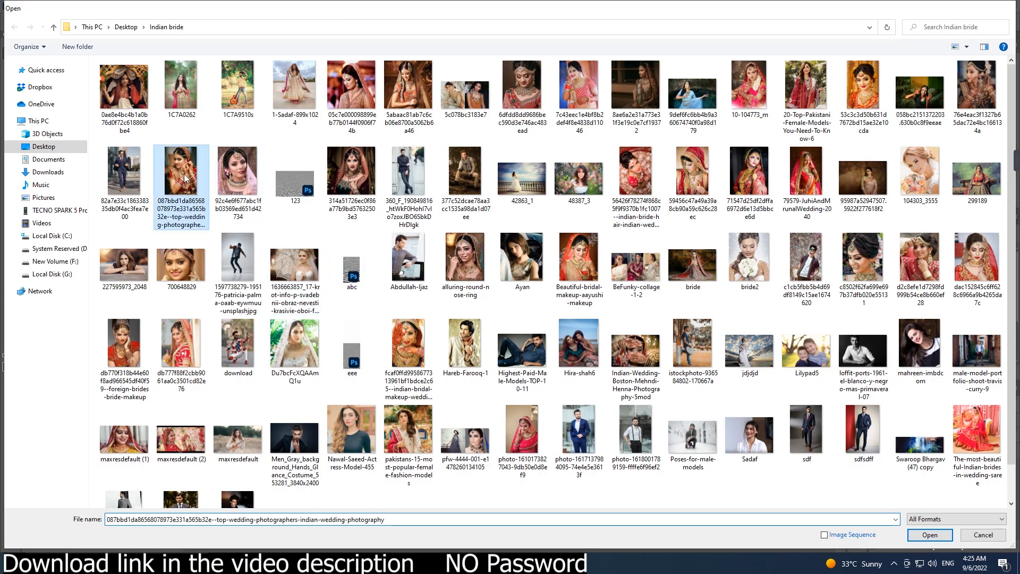
{"action": "double_click", "coordinate": [184, 175]}
Copy the entire 087bbd bride photo and close its document
{"action": "left_click", "coordinate": [145, 6]}
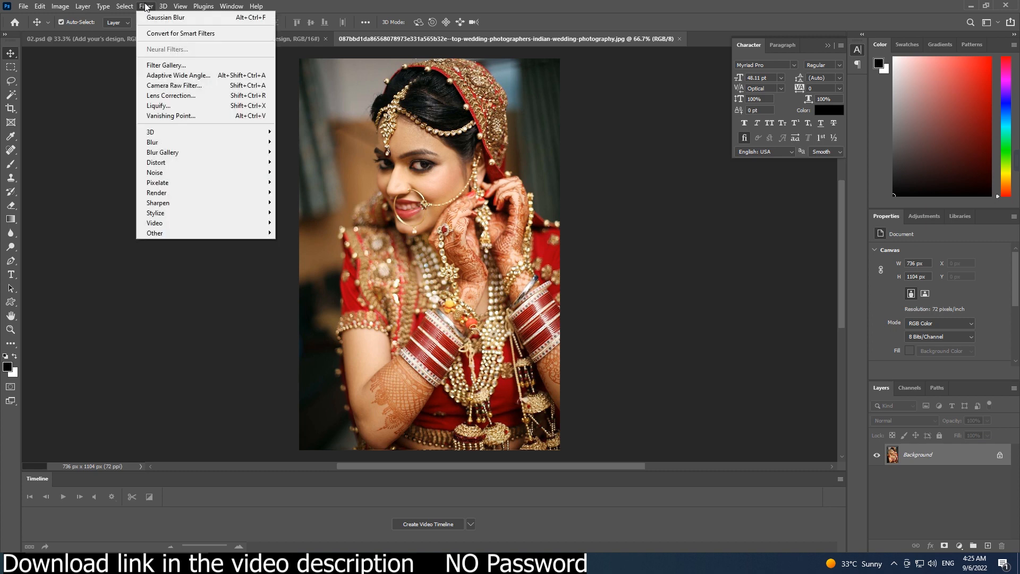
{"action": "left_click", "coordinate": [128, 17]}
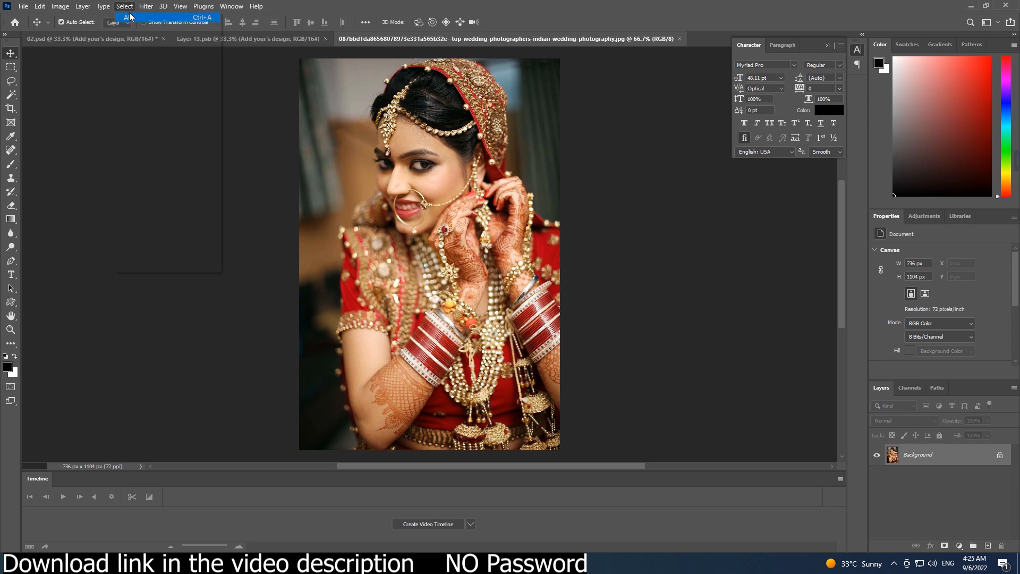
{"action": "left_click", "coordinate": [42, 6]}
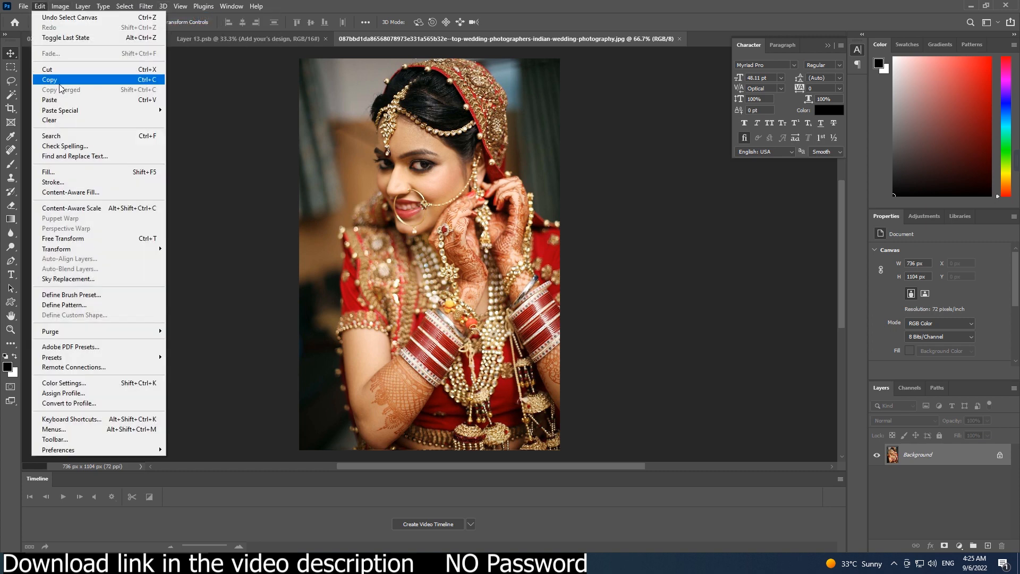
{"action": "left_click", "coordinate": [51, 80]}
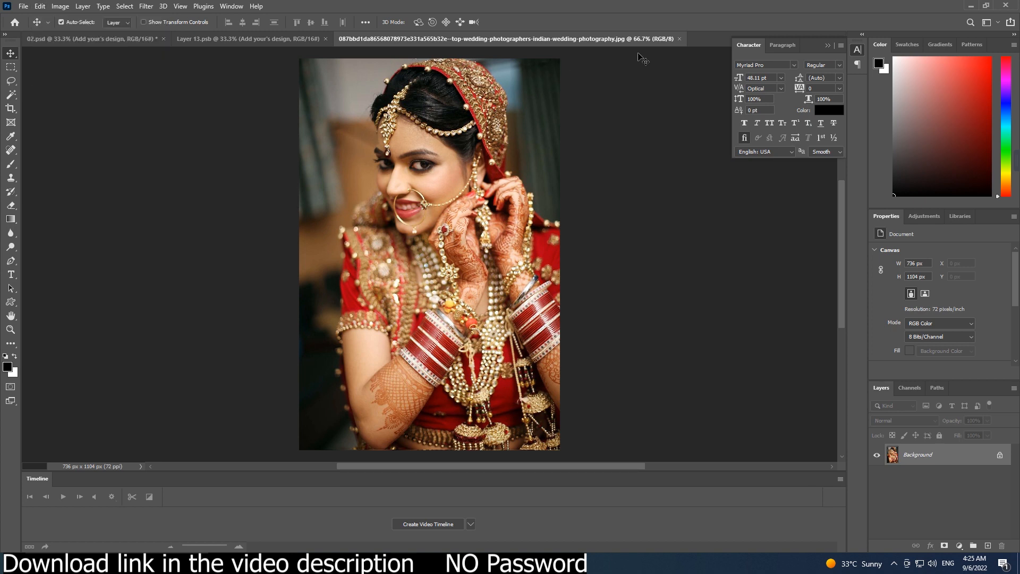
{"action": "left_click", "coordinate": [679, 39]}
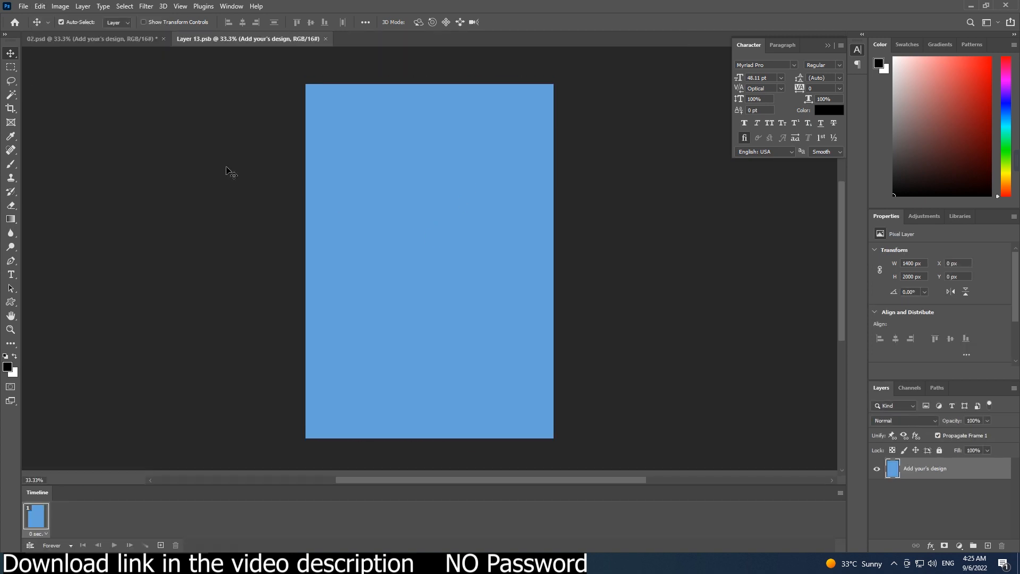
Paste the copied photo into Layer 13.psb, enlarge it to about 1402 by 2102 px, and close the document with its changes saved
{"action": "left_click", "coordinate": [42, 7]}
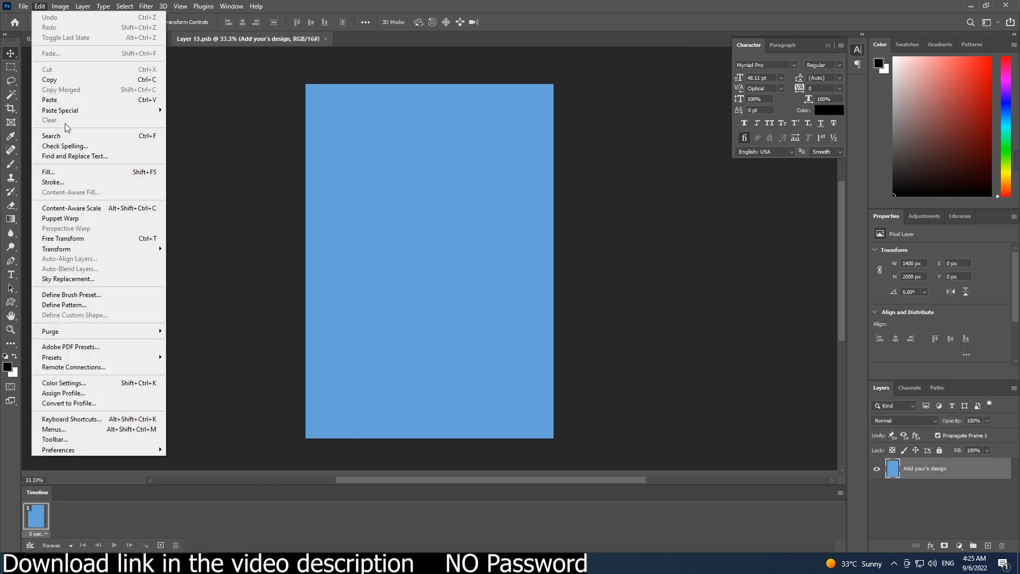
{"action": "left_click", "coordinate": [49, 99]}
{"action": "left_click", "coordinate": [40, 7]}
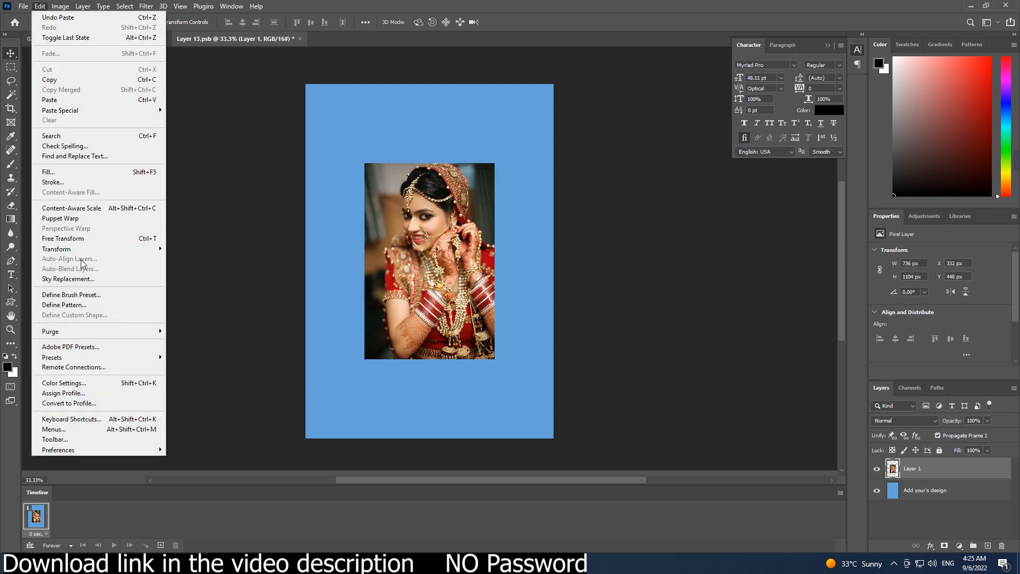
{"action": "left_click", "coordinate": [79, 239]}
{"action": "left_click_drag", "start_coordinate": [403, 198], "coordinate": [344, 119]}
{"action": "left_click_drag", "start_coordinate": [433, 284], "coordinate": [555, 458]}
{"action": "key", "text": "Return"}
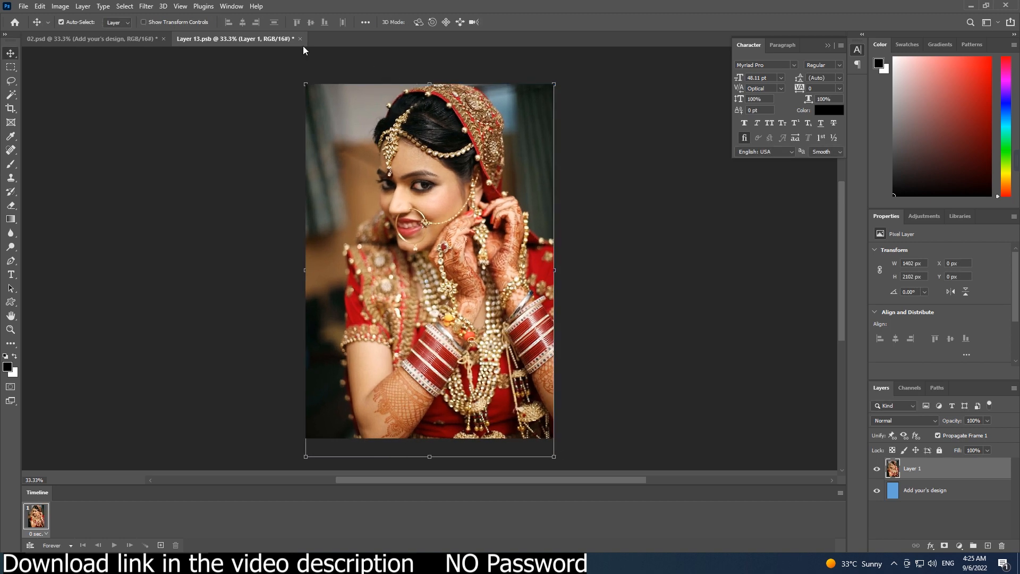
{"action": "left_click", "coordinate": [300, 39]}
{"action": "left_click", "coordinate": [455, 209]}
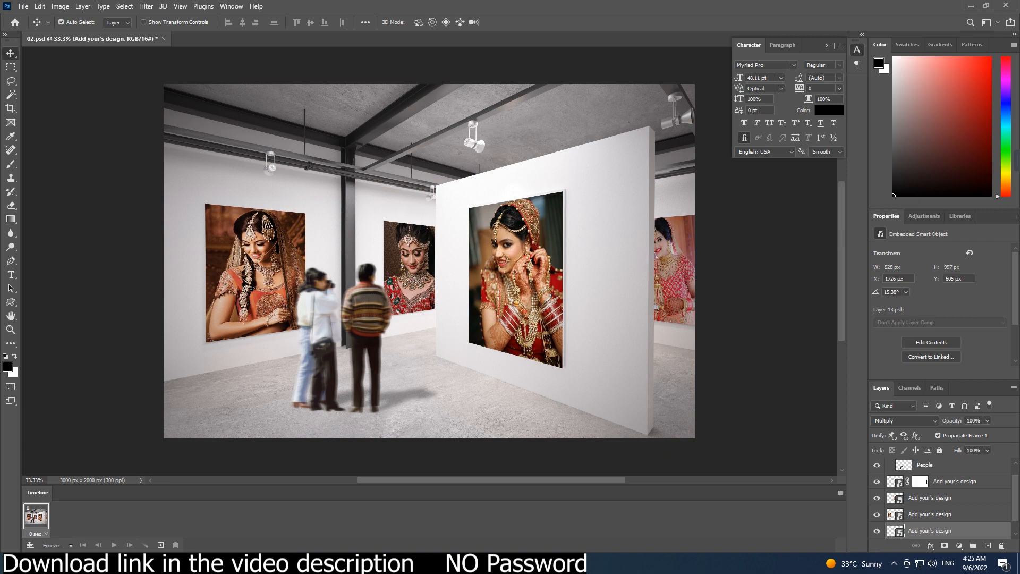
Save a copy of 02.psd as 02 copy in JPEG 2000 format at quality 50, and close the document without saving it
{"action": "key", "text": "z"}
{"action": "left_click", "coordinate": [431, 295]}
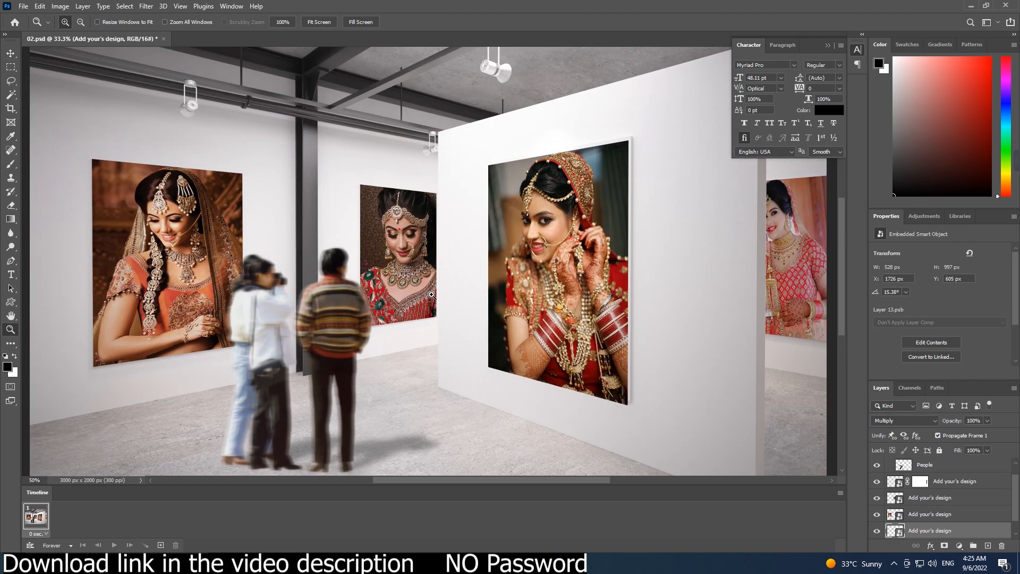
{"action": "left_click", "coordinate": [489, 336], "text": "alt"}
{"action": "left_click", "coordinate": [23, 7]}
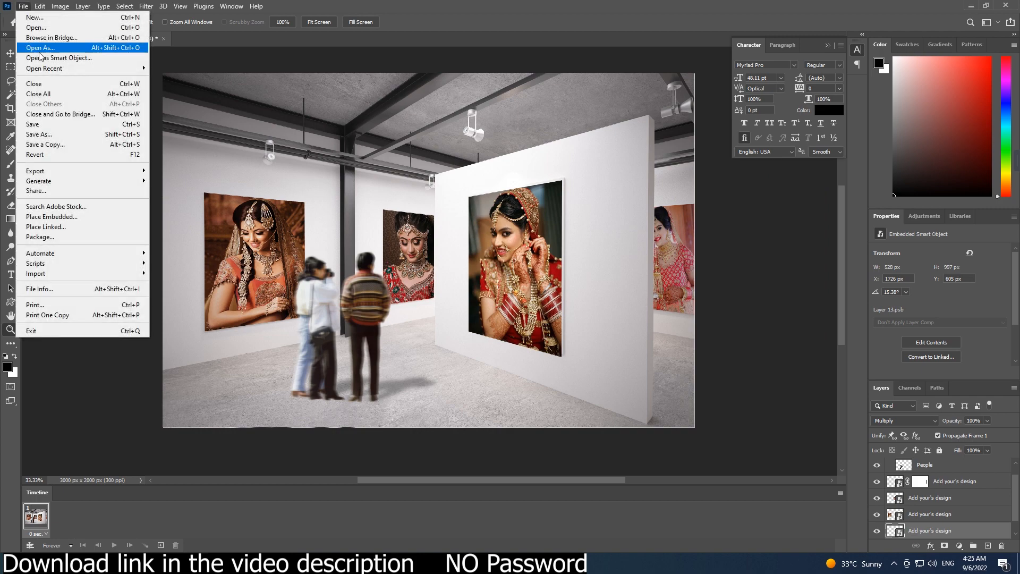
{"action": "left_click", "coordinate": [59, 147]}
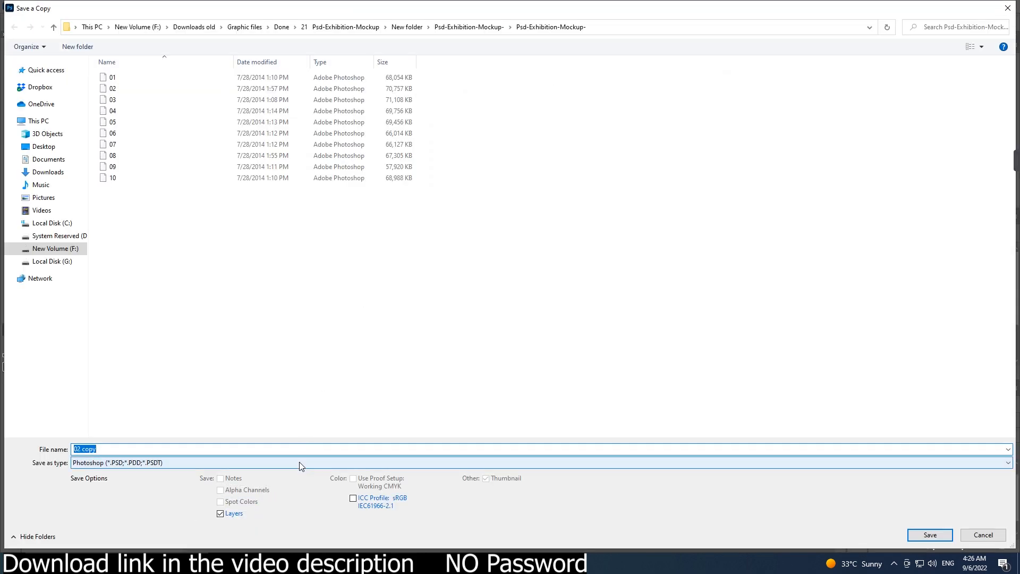
{"action": "left_click", "coordinate": [299, 462]}
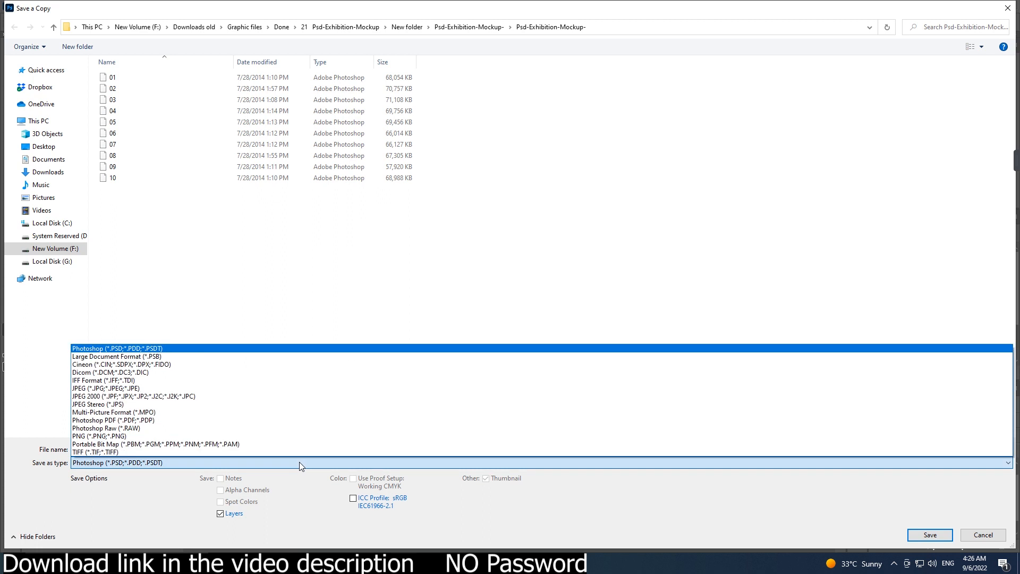
{"action": "left_click", "coordinate": [215, 397]}
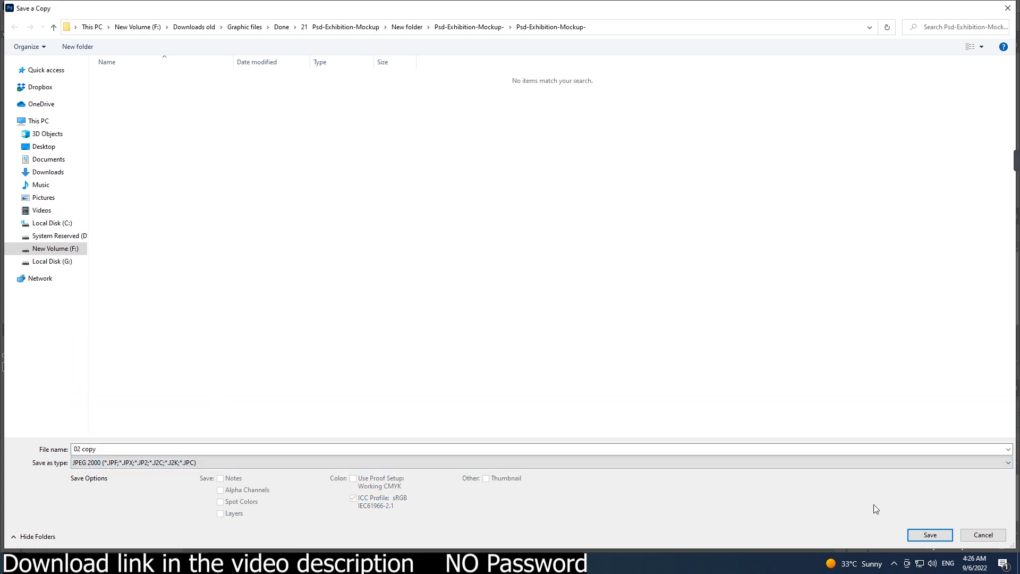
{"action": "left_click", "coordinate": [923, 534]}
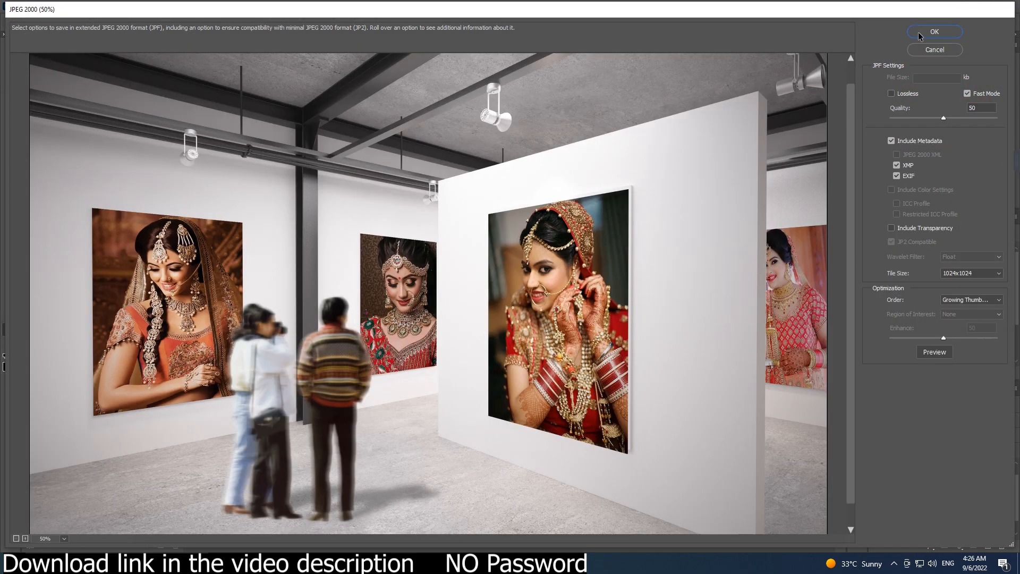
{"action": "left_click", "coordinate": [919, 33]}
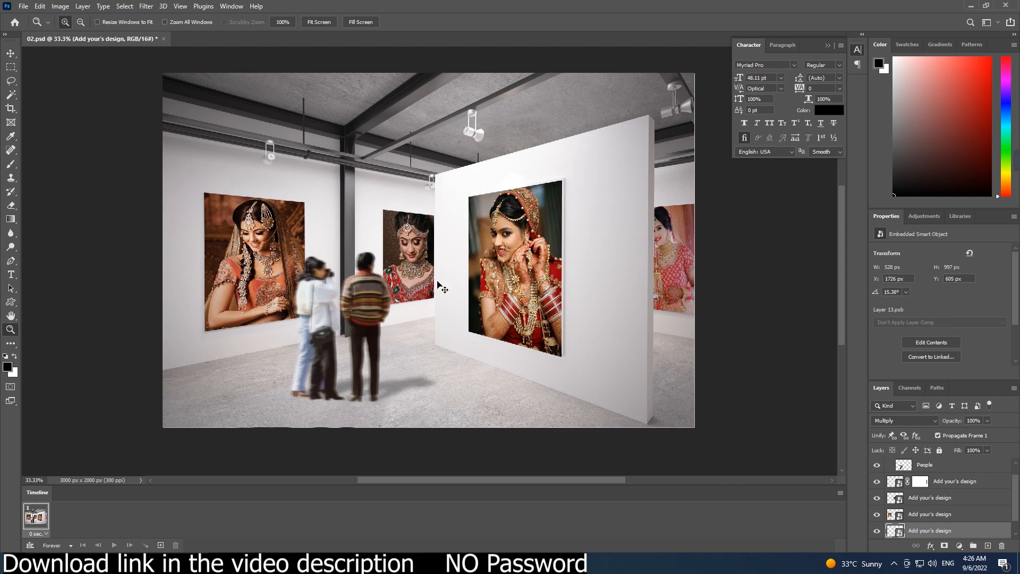
{"action": "key", "text": "ctrl+w"}
{"action": "left_click", "coordinate": [490, 212]}
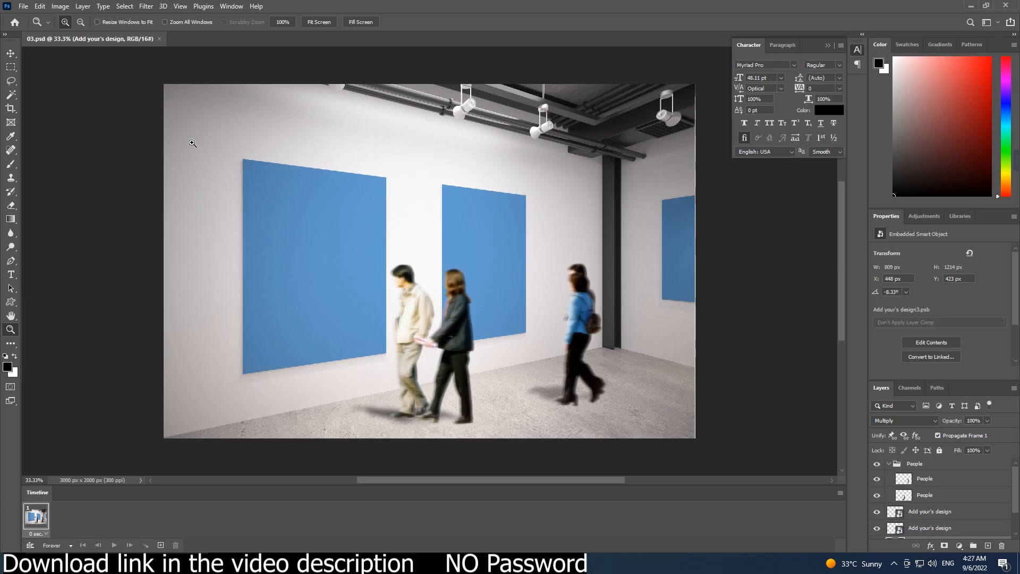
Open five photos from the desktop's Indian bride folder: 79579, Beautiful-bridal-makeup, bride2, c8502f and fcaf0f
{"action": "key", "text": "ctrl+o"}
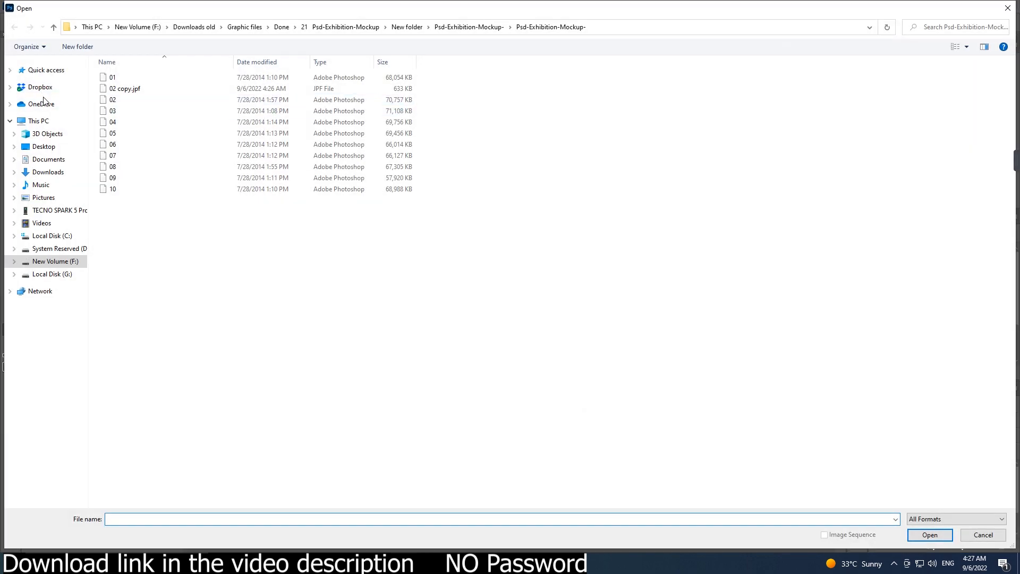
{"action": "left_click", "coordinate": [46, 148]}
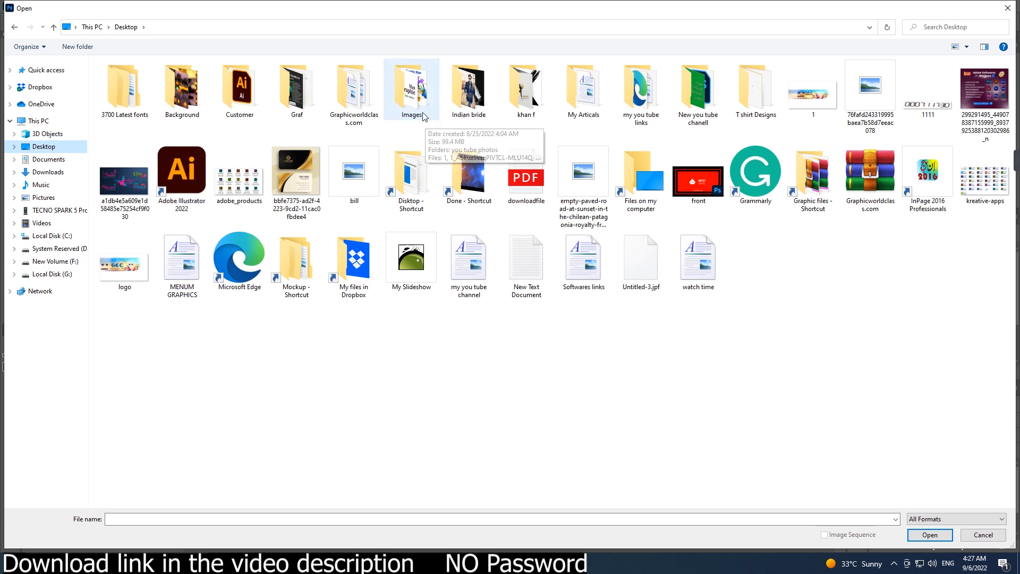
{"action": "left_click", "coordinate": [468, 105]}
{"action": "double_click", "coordinate": [468, 105]}
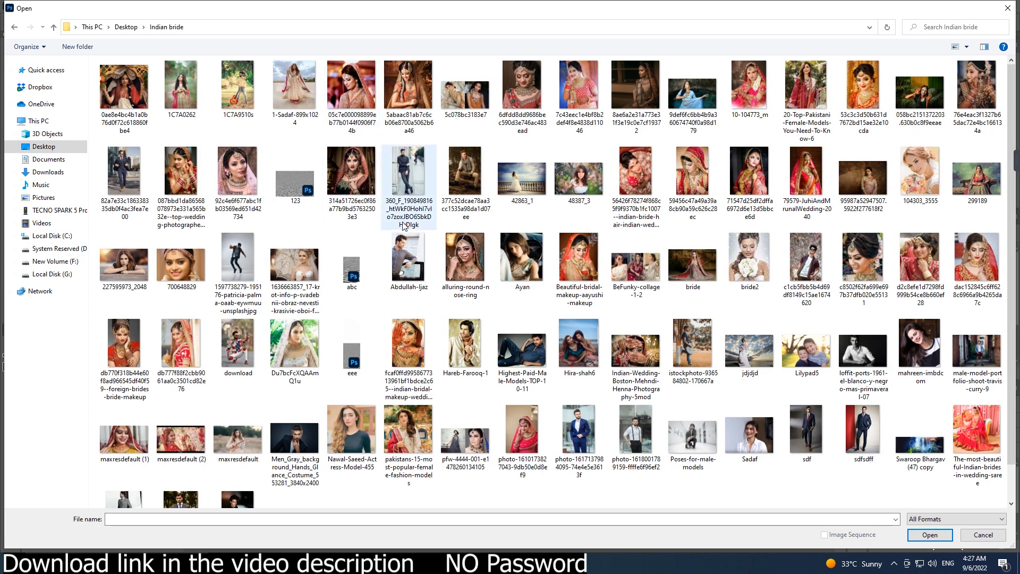
{"action": "left_click", "coordinate": [577, 274]}
{"action": "left_click", "coordinate": [421, 354], "text": "ctrl"}
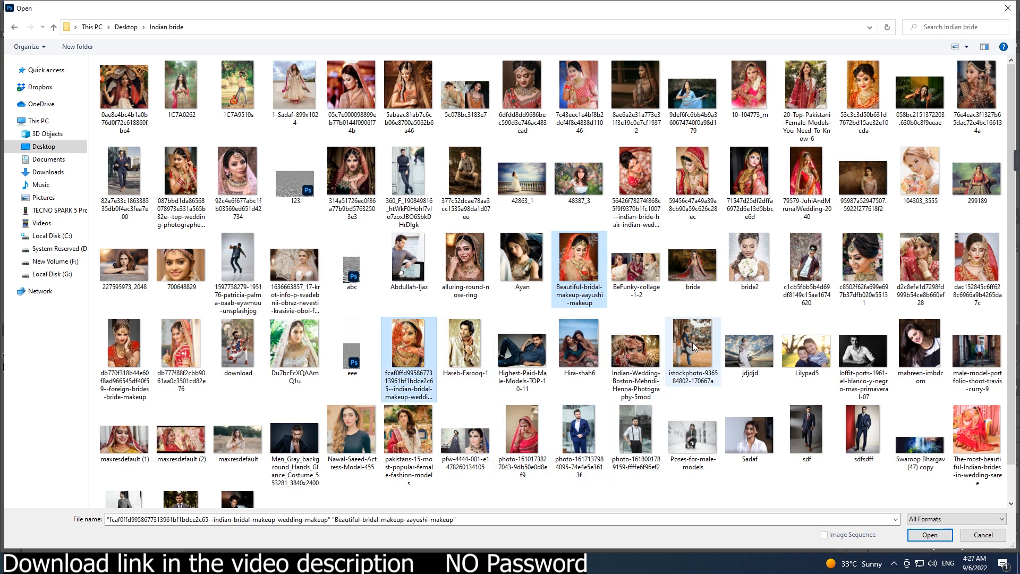
{"action": "left_click", "coordinate": [750, 265], "text": "ctrl"}
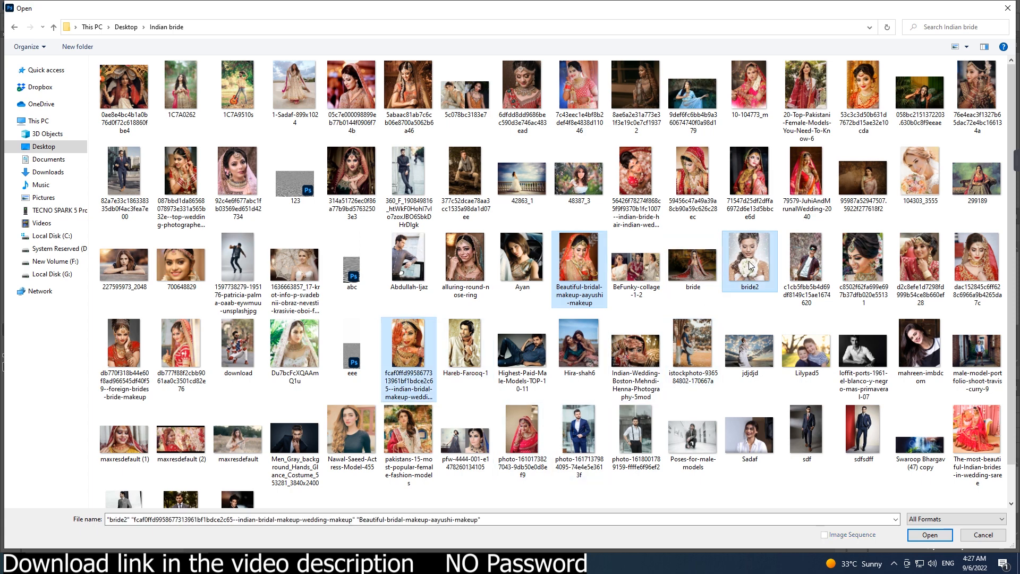
{"action": "left_click", "coordinate": [871, 274], "text": "ctrl"}
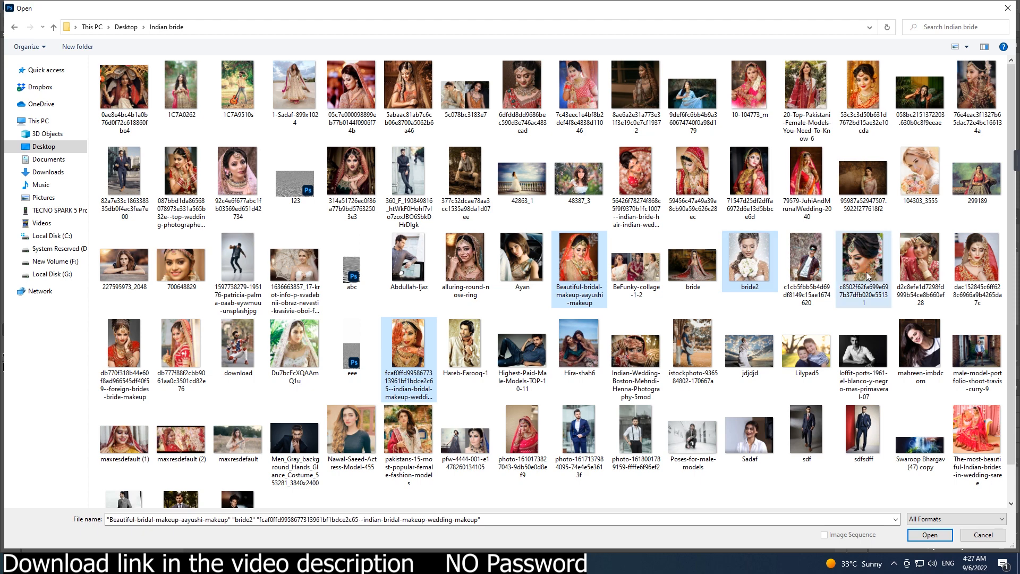
{"action": "left_click", "coordinate": [797, 180], "text": "ctrl"}
{"action": "key", "text": "Return"}
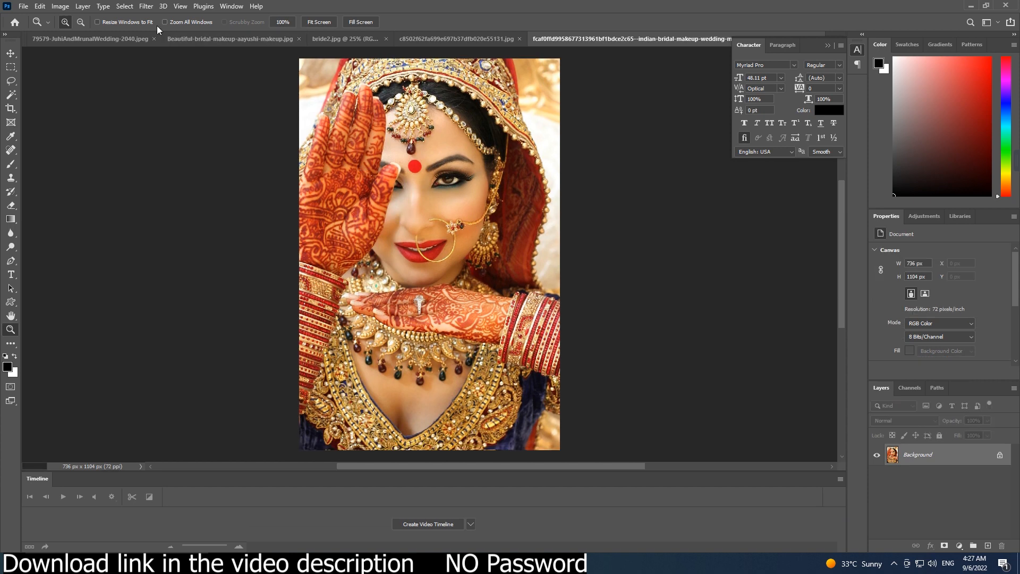
Copy the entire fcaf0f bride photo, close its document and return to 03.psd
{"action": "left_click", "coordinate": [140, 6]}
{"action": "mouse_move", "coordinate": [125, 7]}
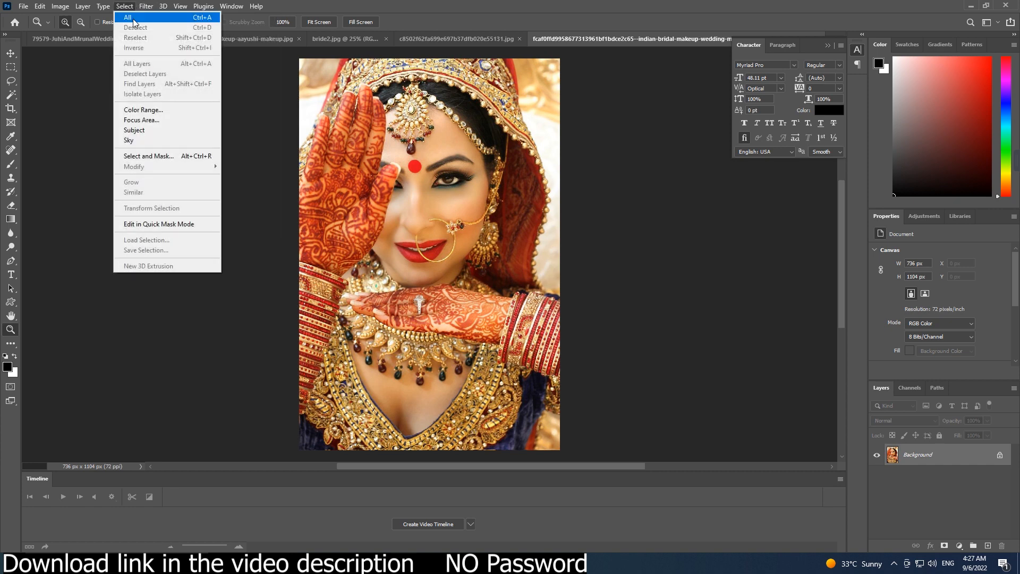
{"action": "left_click", "coordinate": [133, 24]}
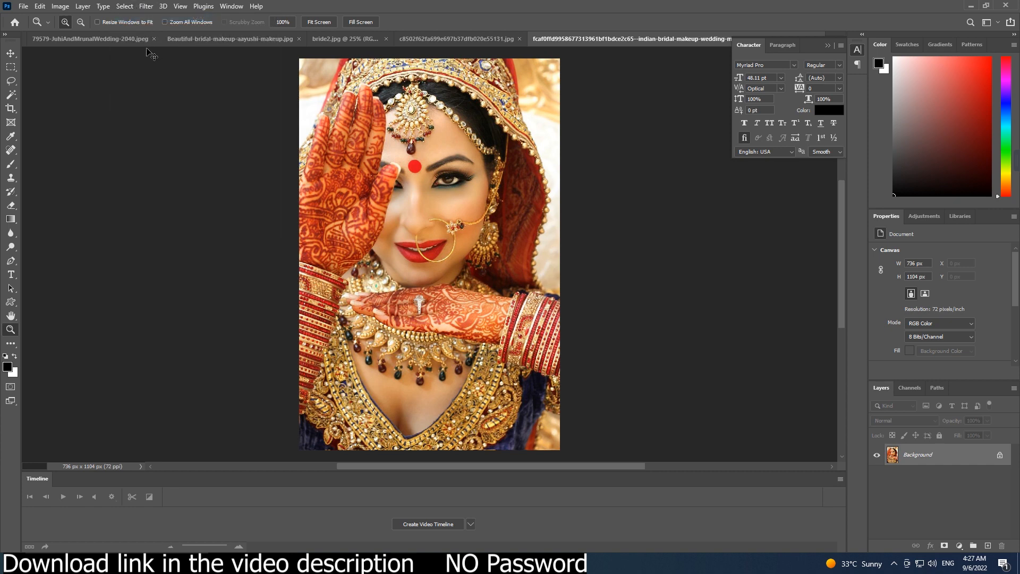
{"action": "left_click", "coordinate": [40, 6]}
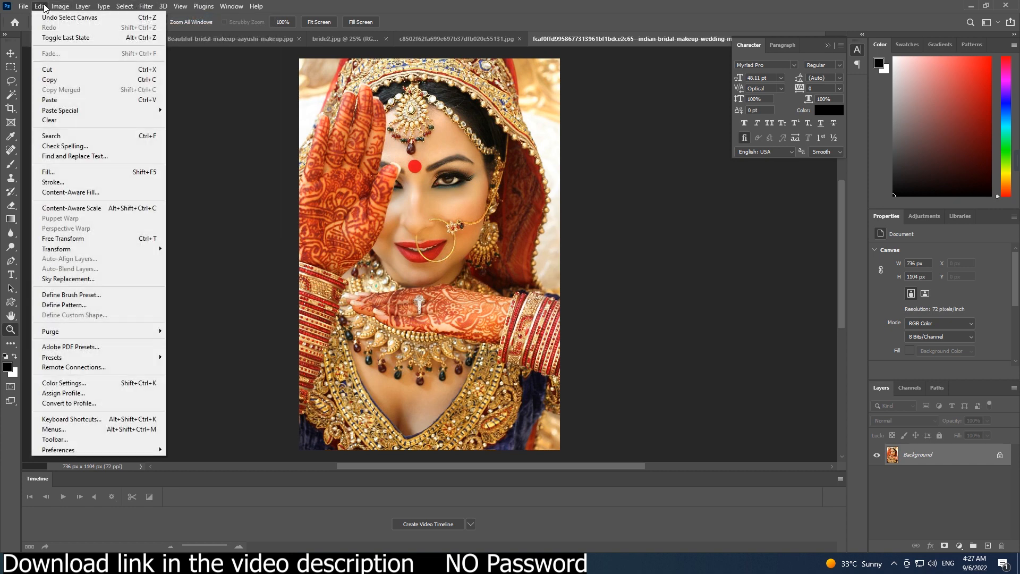
{"action": "left_click", "coordinate": [59, 83]}
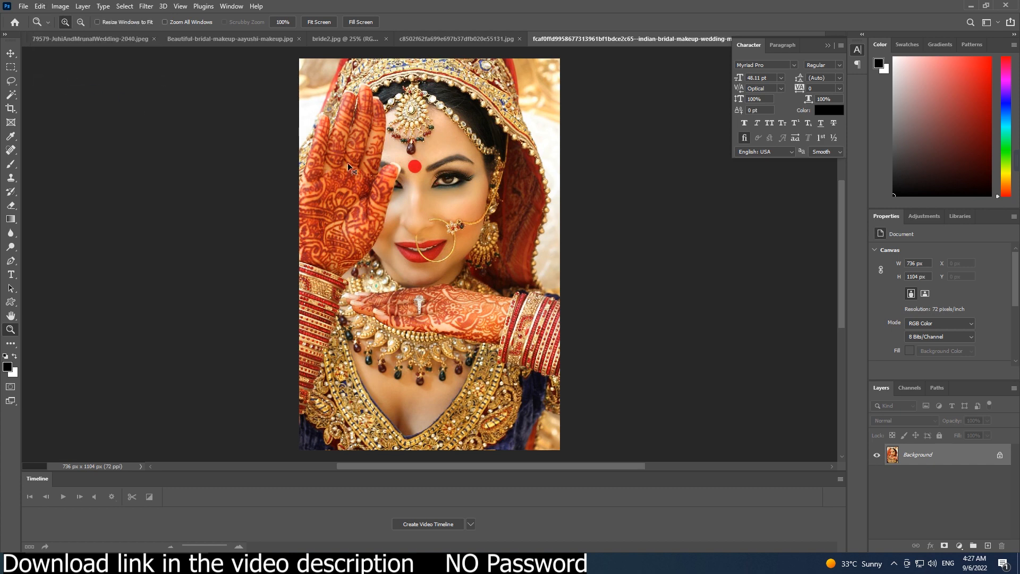
{"action": "key", "text": "ctrl+Tab"}
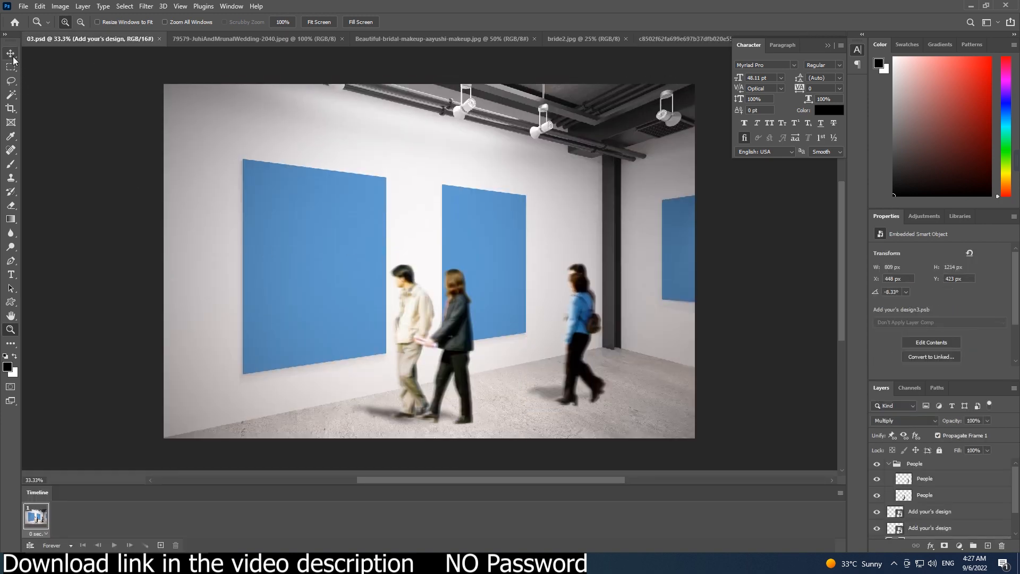
Open the middle poster's smart object, Add your's design8.psb, and paste the copied photo at X 0, Y 0 px
{"action": "left_click", "coordinate": [10, 53]}
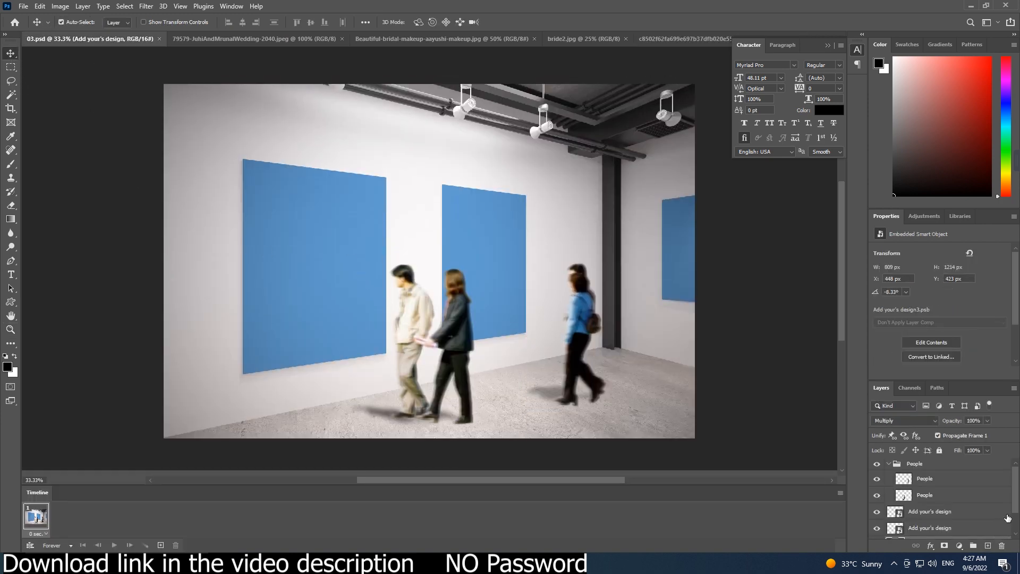
{"action": "scroll", "coordinate": [1017, 506], "scroll_direction": "down", "scroll_amount": 2}
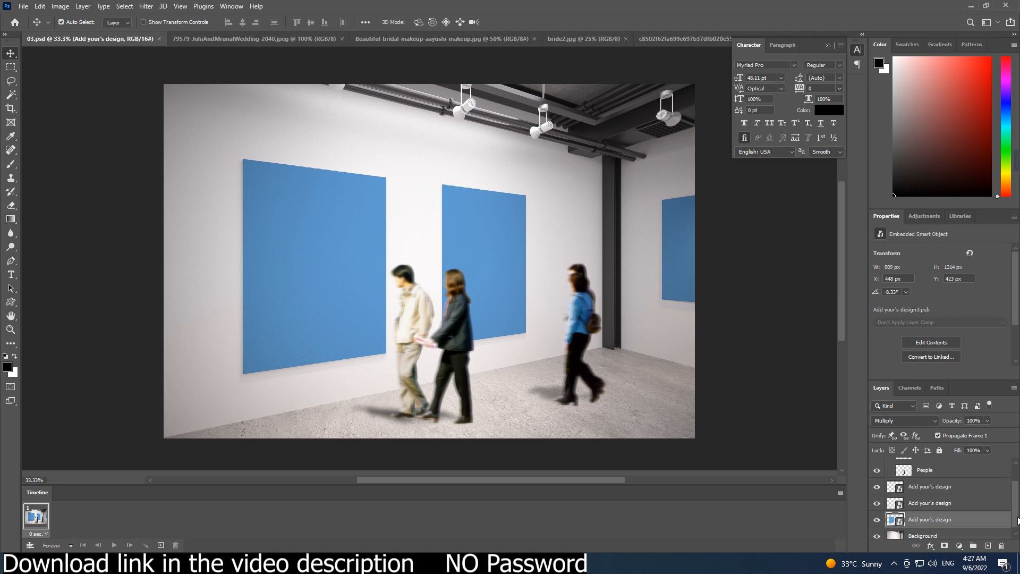
{"action": "left_click", "coordinate": [914, 483]}
{"action": "double_click", "coordinate": [896, 482]}
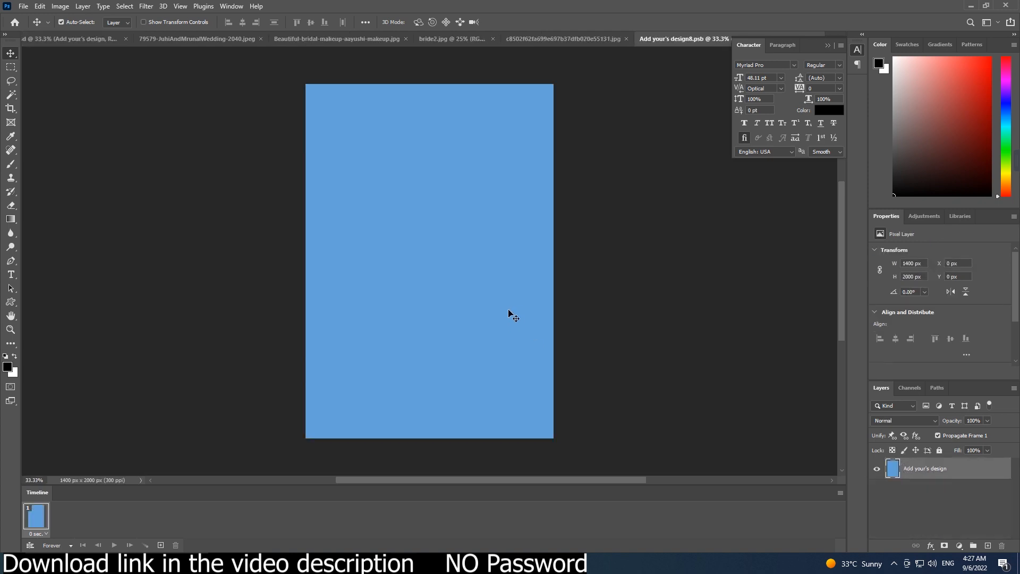
{"action": "key", "text": "ctrl+v"}
{"action": "left_click_drag", "start_coordinate": [455, 276], "coordinate": [394, 198]}
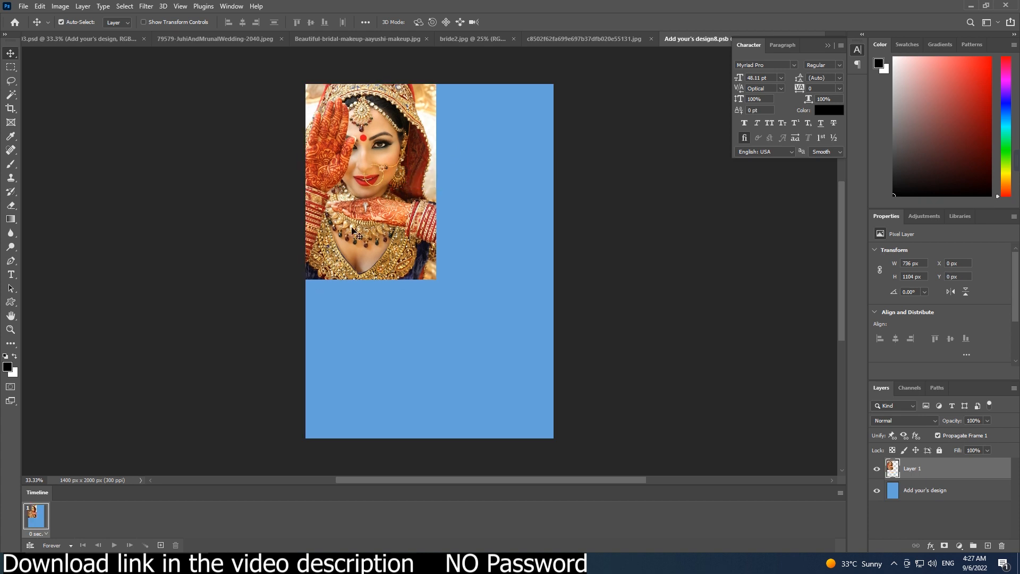
Enlarge the pasted photo with Free Transform to about 1406 by 2109 px and close Add your's design8.psb with its changes saved
{"action": "left_click", "coordinate": [40, 6]}
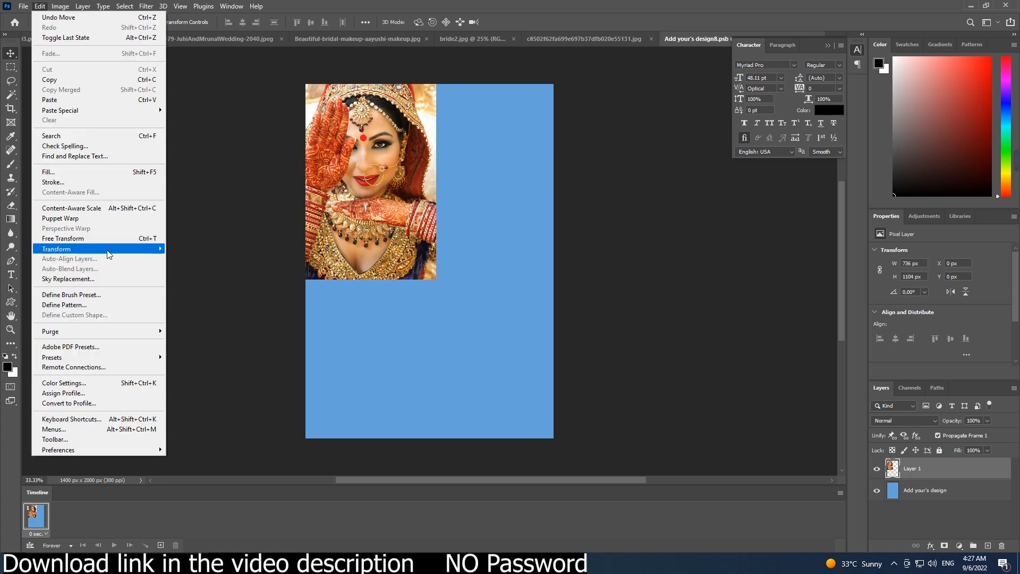
{"action": "mouse_move", "coordinate": [116, 254]}
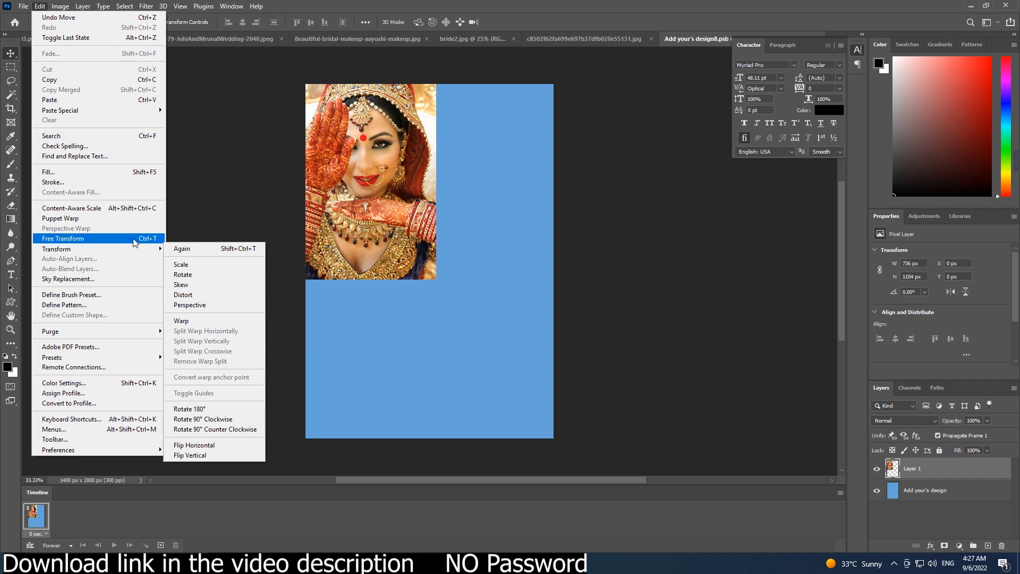
{"action": "left_click", "coordinate": [133, 238]}
{"action": "left_click_drag", "start_coordinate": [438, 280], "coordinate": [585, 436]}
{"action": "key", "text": "Return"}
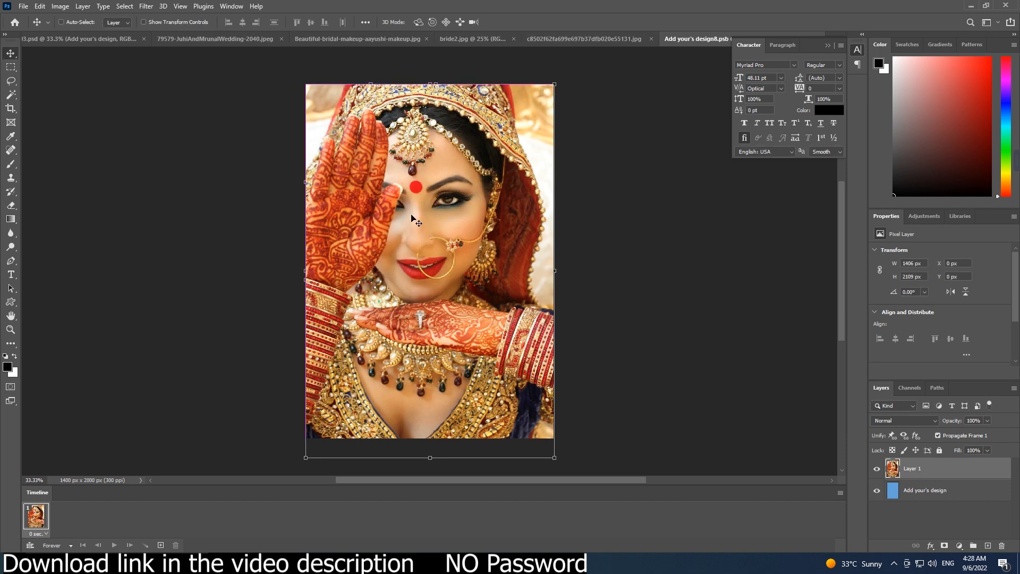
{"action": "key", "text": "ctrl+w"}
{"action": "left_click", "coordinate": [460, 209]}
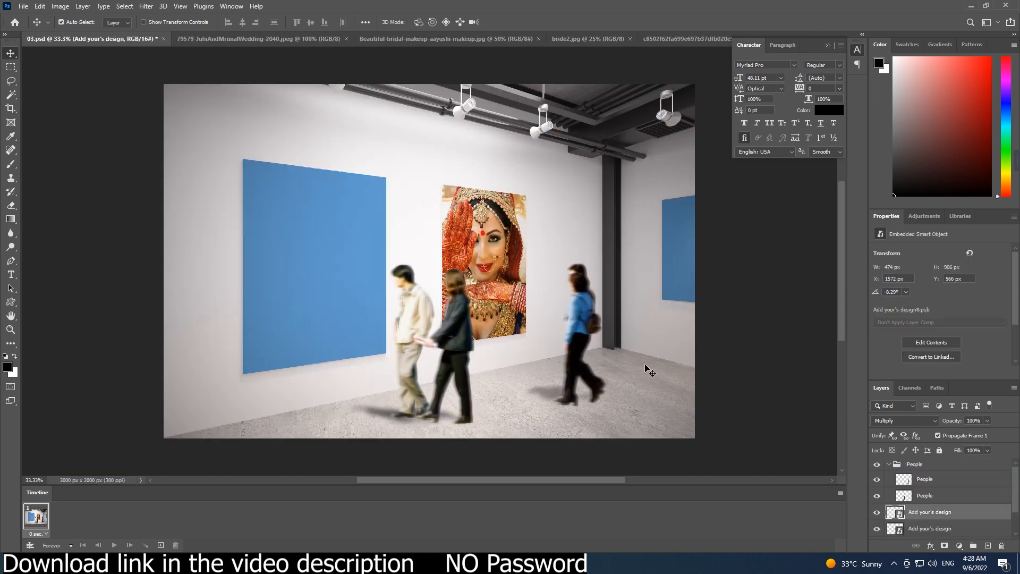
Open the far-right poster's smart object, Add your's design9.psb, and place the c8502f bride photo into it
{"action": "double_click", "coordinate": [896, 529]}
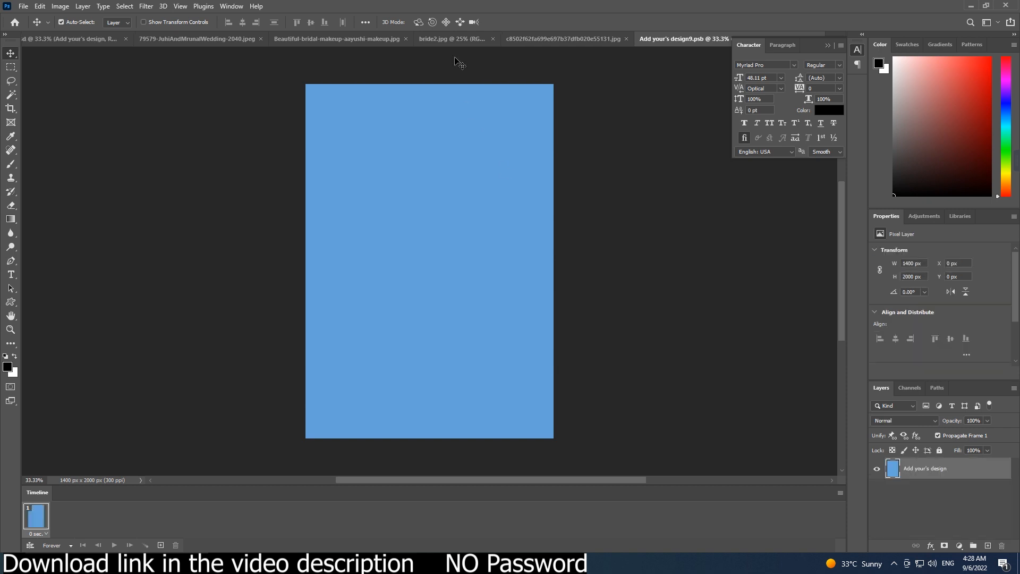
{"action": "left_click", "coordinate": [534, 41]}
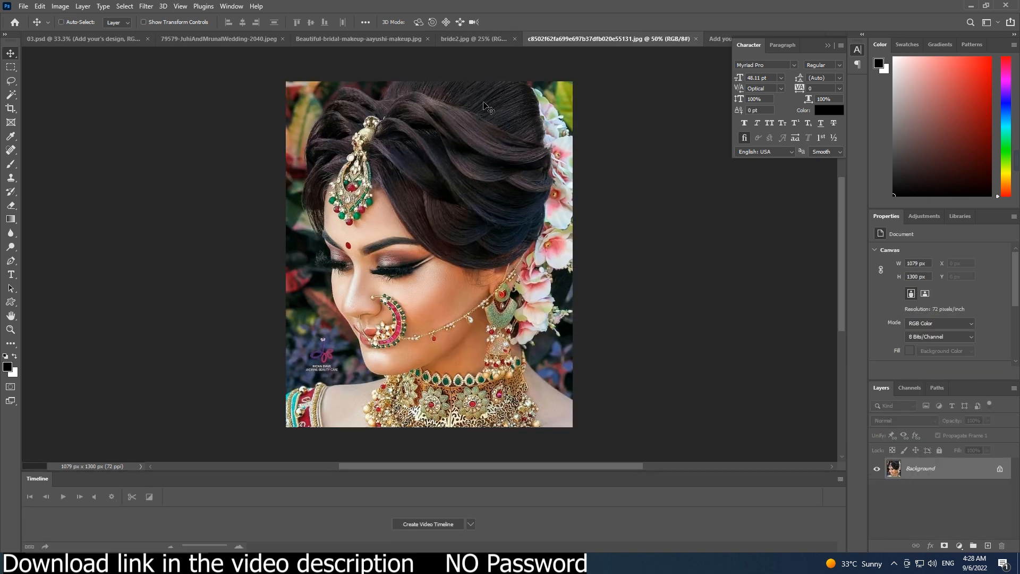
{"action": "left_click_drag", "start_coordinate": [477, 113], "coordinate": [443, 129]}
Enlarge the placed photo to about 1661 by 2001 px at X -75, Y -1 px and close Add your's design9.psb with its changes saved
{"action": "key", "text": "ctrl+t"}
{"action": "left_click_drag", "start_coordinate": [498, 316], "coordinate": [599, 439]}
{"action": "left_click_drag", "start_coordinate": [460, 363], "coordinate": [446, 366]}
{"action": "key", "text": "Return"}
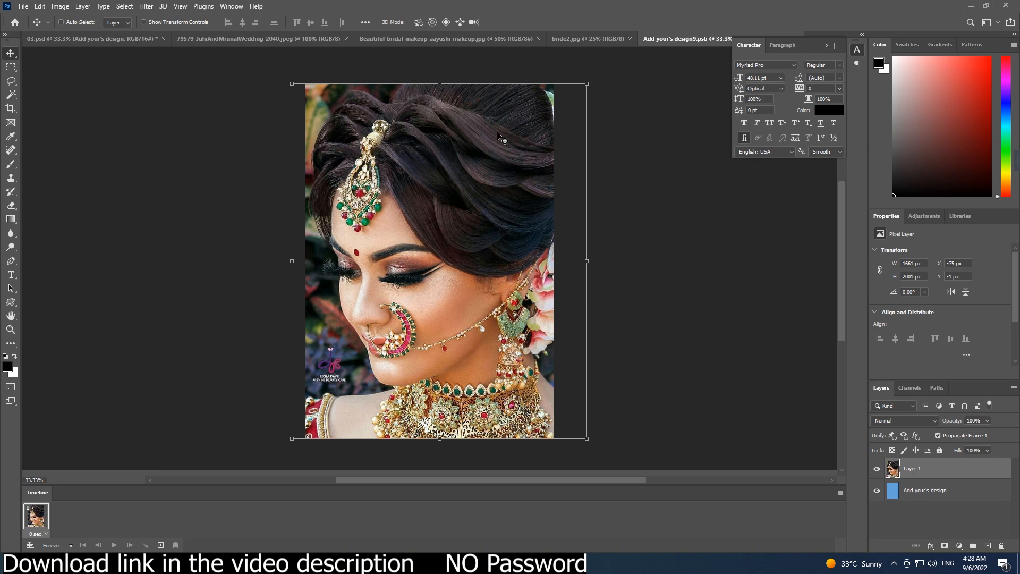
{"action": "key", "text": "ctrl+w"}
{"action": "key", "text": "Return"}
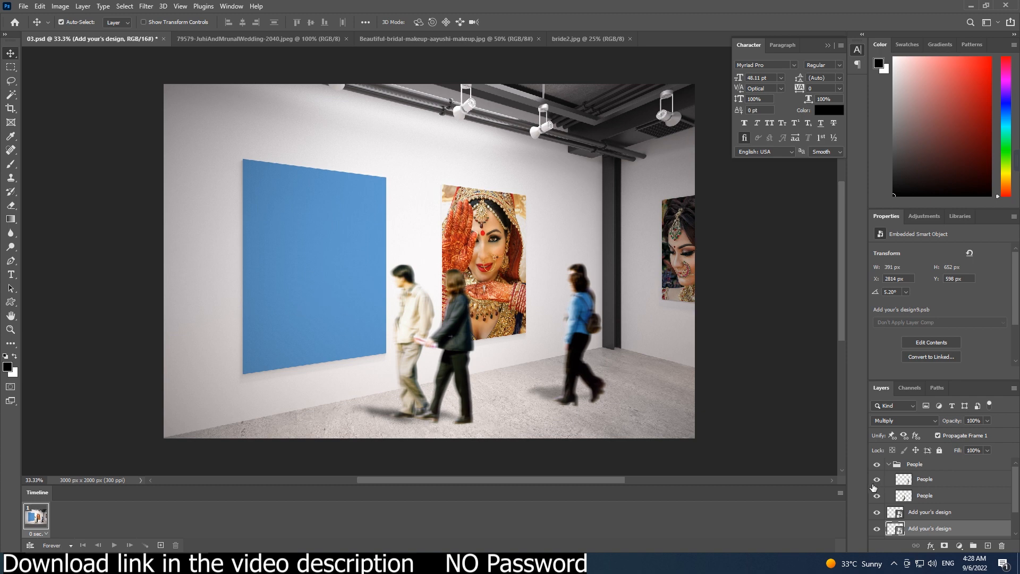
Open the large blue poster's smart object, Add your's design3.psb, and copy the whole Beautiful-bridal-makeup-aayushi-makeup.jpg photo, closing that photo file
{"action": "scroll", "coordinate": [887, 500], "scroll_direction": "down", "scroll_amount": 2}
{"action": "double_click", "coordinate": [896, 514]}
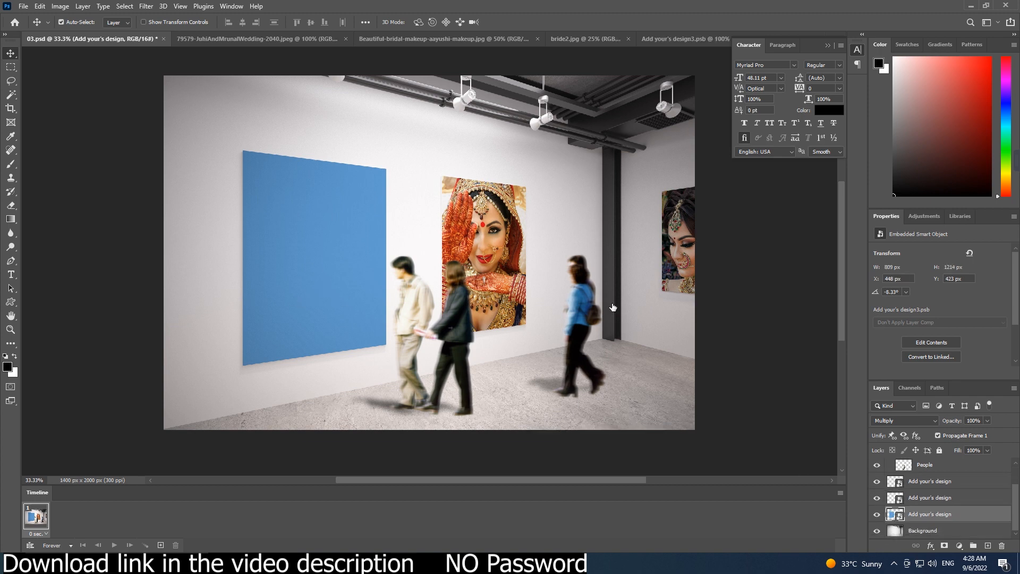
{"action": "left_click", "coordinate": [467, 38]}
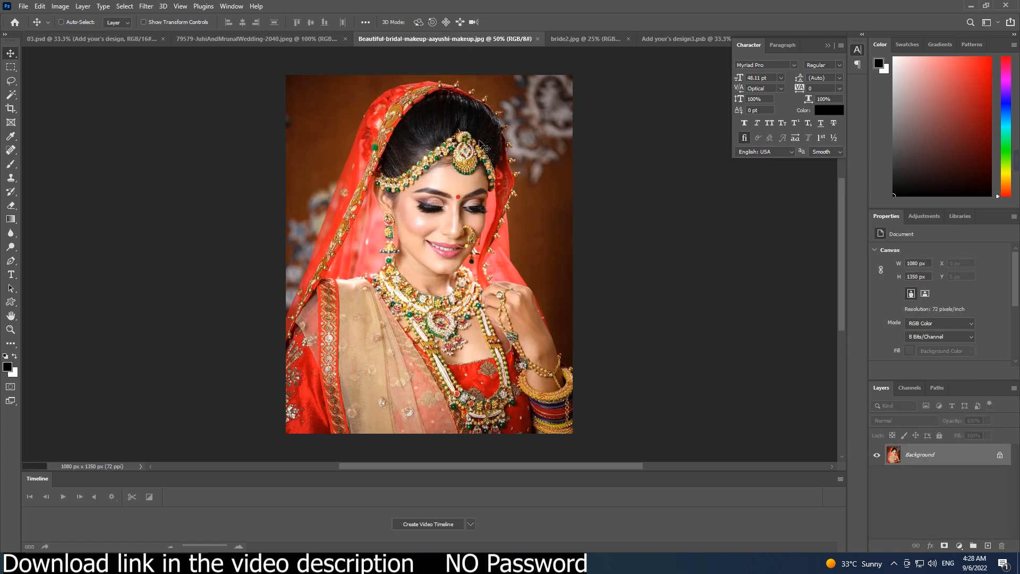
{"action": "left_click", "coordinate": [144, 6]}
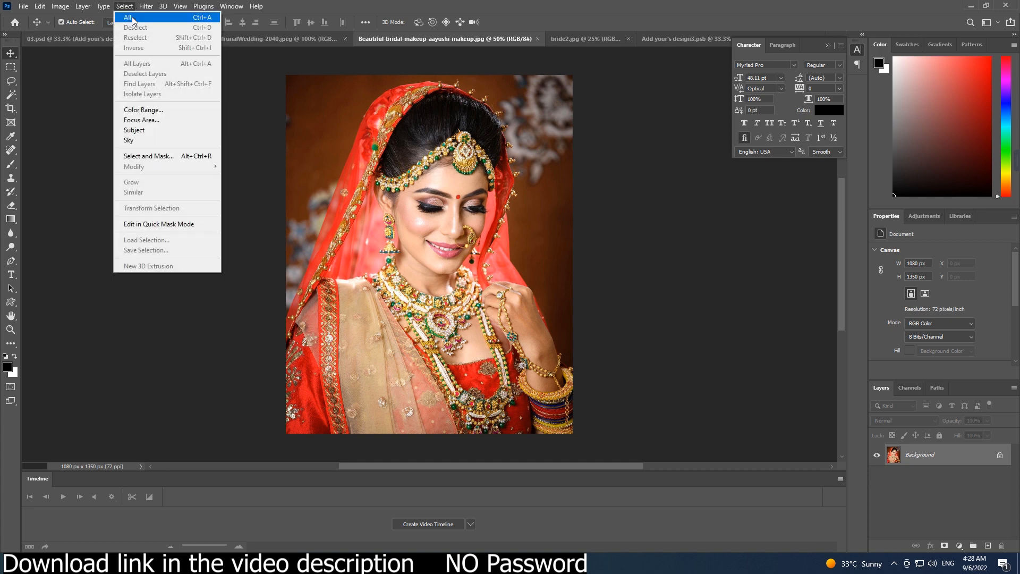
{"action": "mouse_move", "coordinate": [40, 6]}
{"action": "left_click", "coordinate": [56, 79]}
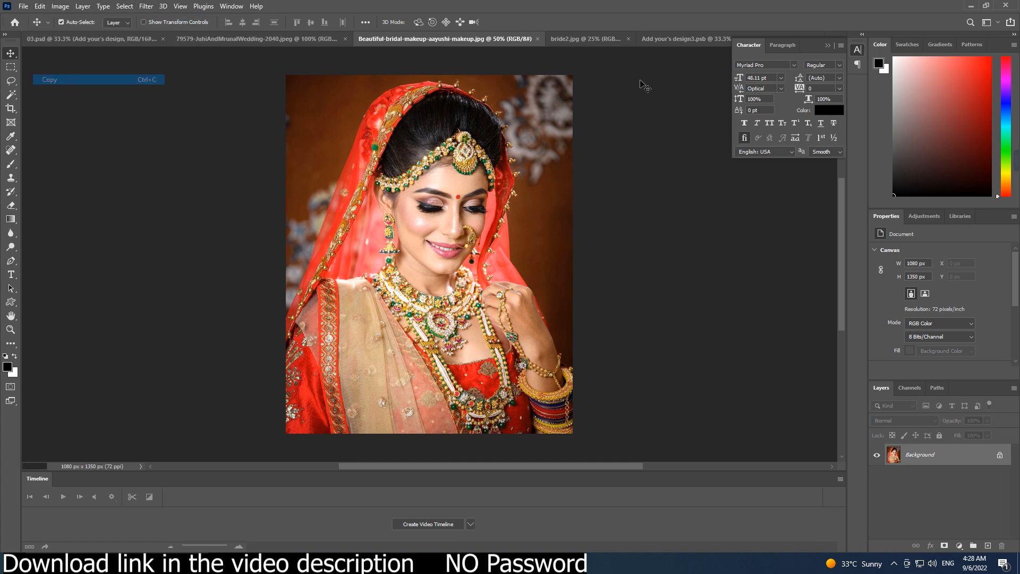
{"action": "left_click", "coordinate": [535, 40]}
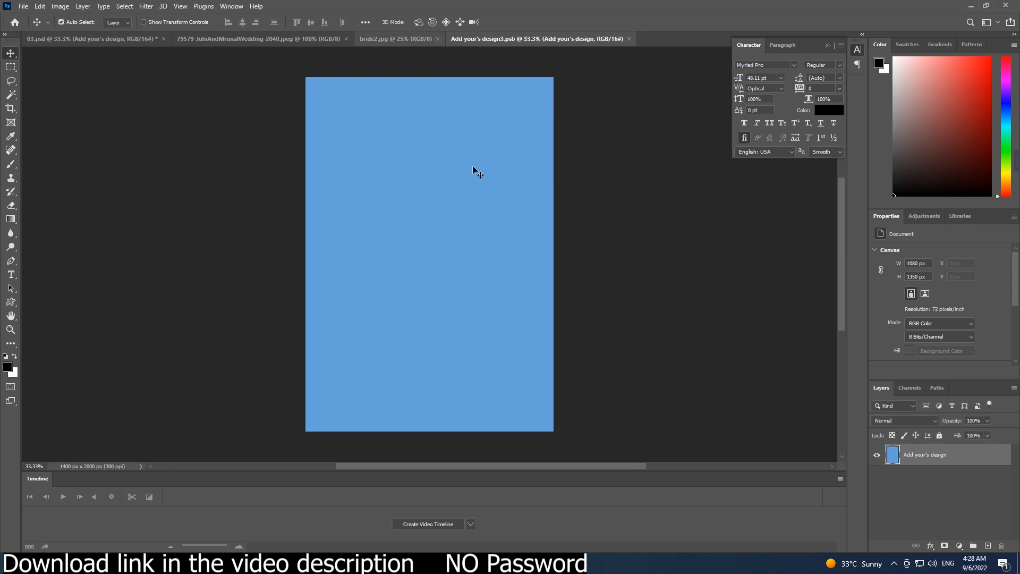
Paste the copied bride photo into Add your's design3.psb and position it at X 0, Y 0 px
{"action": "left_click", "coordinate": [40, 6]}
{"action": "left_click", "coordinate": [67, 100]}
{"action": "left_click_drag", "start_coordinate": [442, 238], "coordinate": [413, 179]}
Enlarge the pasted photo with Free Transform to about 1598 by 1998 px at X -153, Y 0 px and close Add your's design3.psb with its changes saved
{"action": "left_click", "coordinate": [40, 6]}
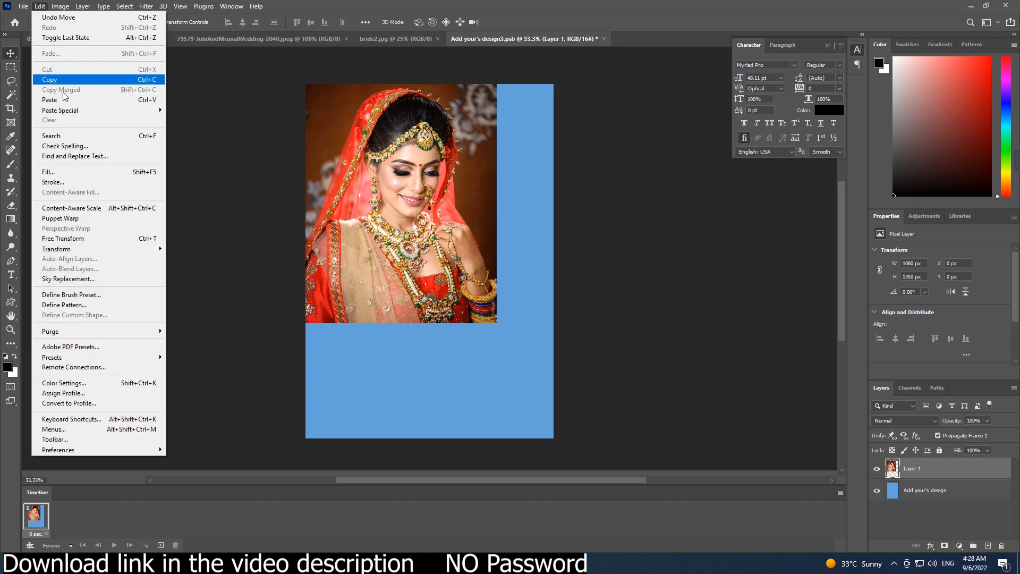
{"action": "left_click", "coordinate": [96, 238]}
{"action": "left_click_drag", "start_coordinate": [496, 323], "coordinate": [588, 438]}
{"action": "left_click_drag", "start_coordinate": [532, 407], "coordinate": [505, 407]}
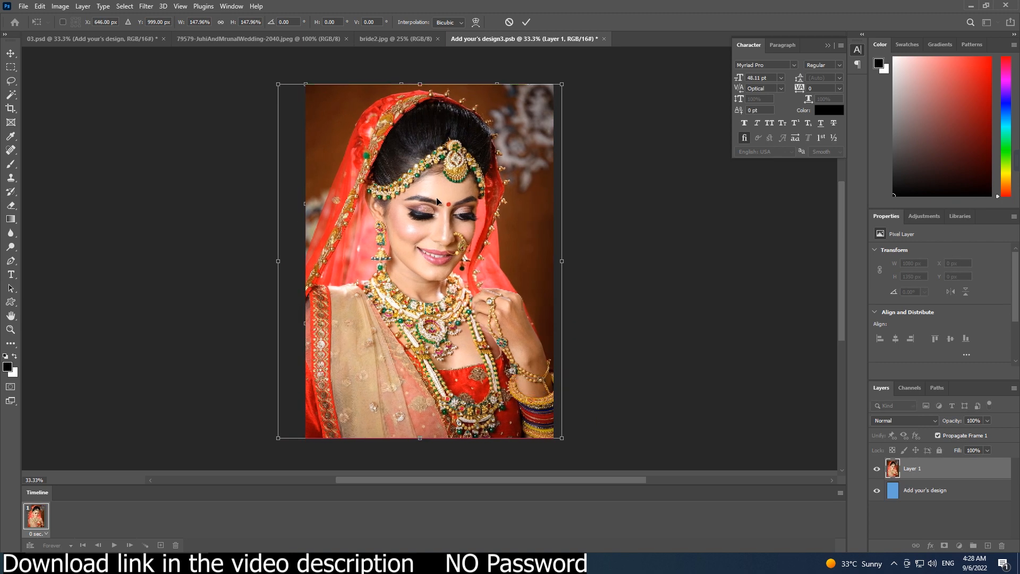
{"action": "key", "text": "Return"}
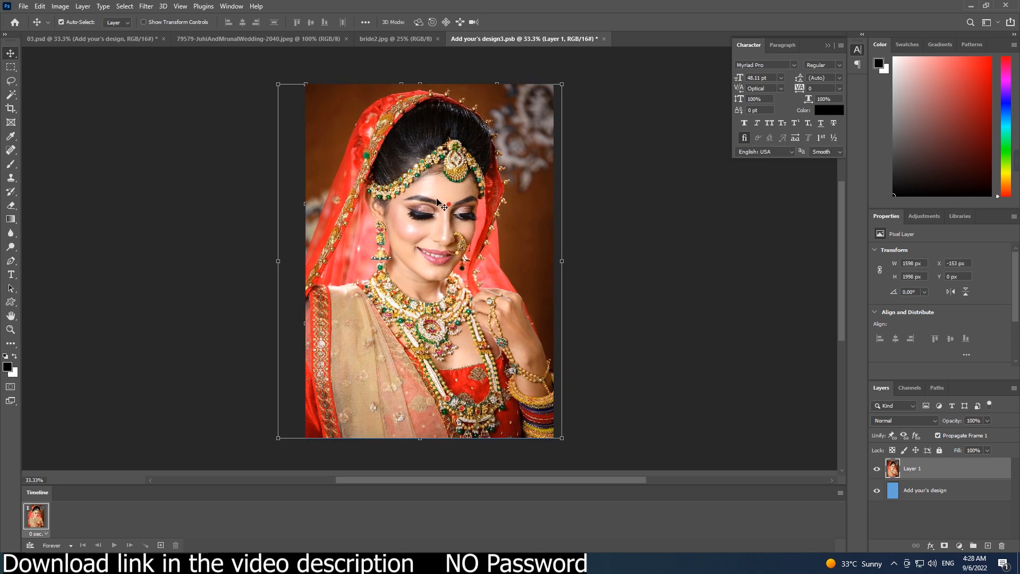
{"action": "left_click", "coordinate": [606, 43]}
{"action": "left_click", "coordinate": [478, 211]}
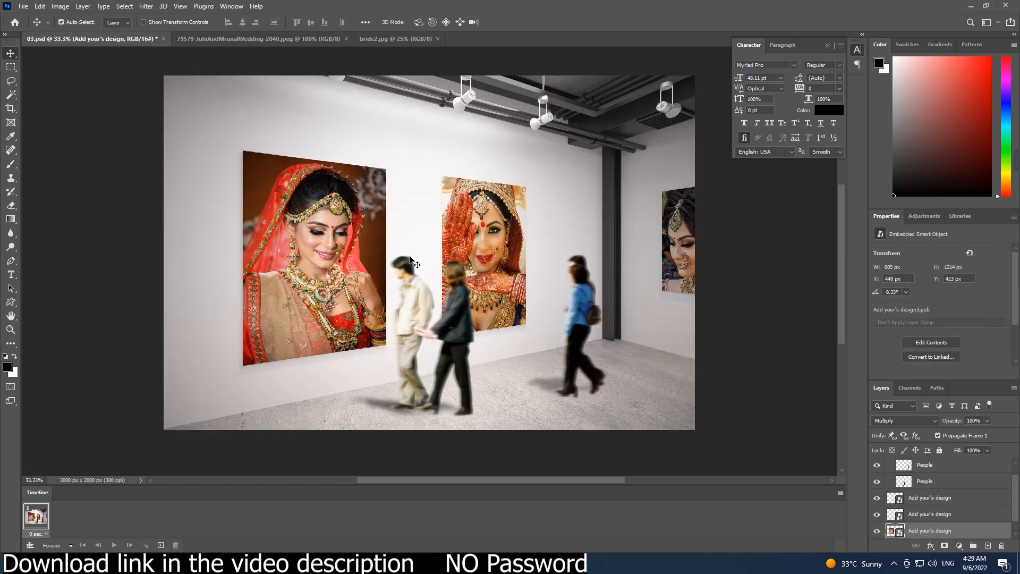
Check the filled wall posters up close and save a copy of the 03.psd mockup
{"action": "key", "text": "z"}
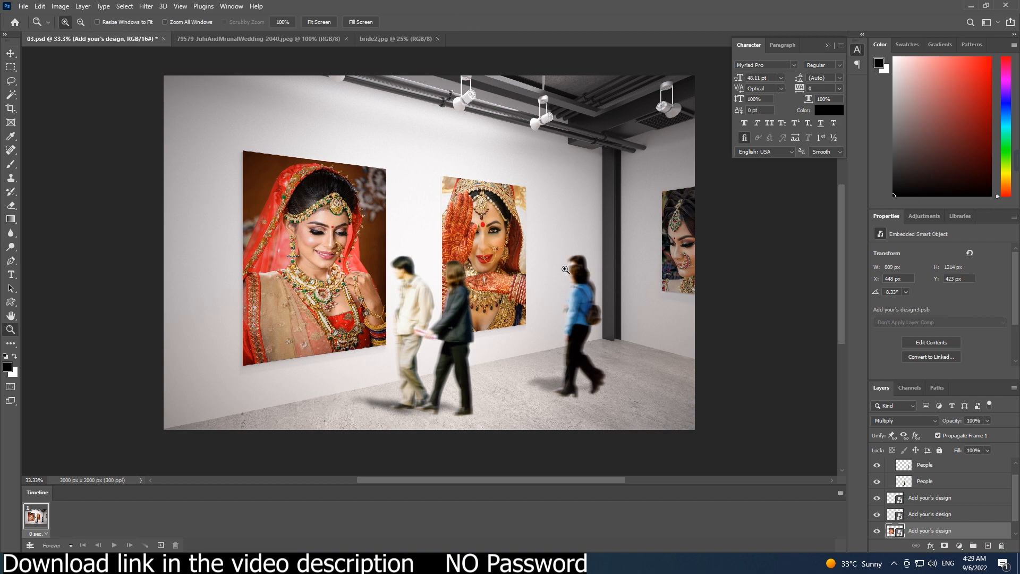
{"action": "left_click", "coordinate": [566, 269]}
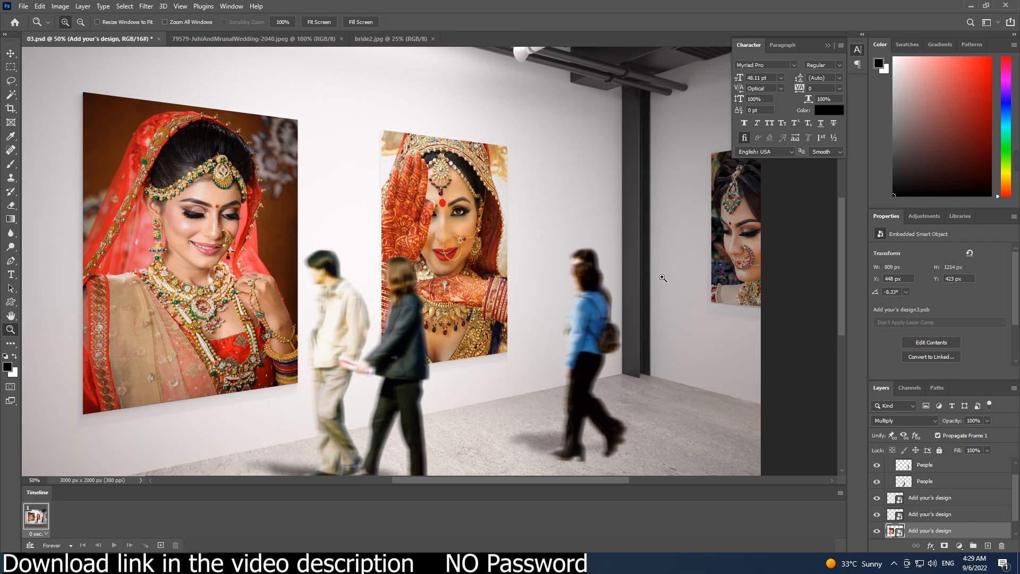
{"action": "left_click", "coordinate": [725, 278], "text": "alt"}
{"action": "left_click", "coordinate": [725, 278], "text": "alt"}
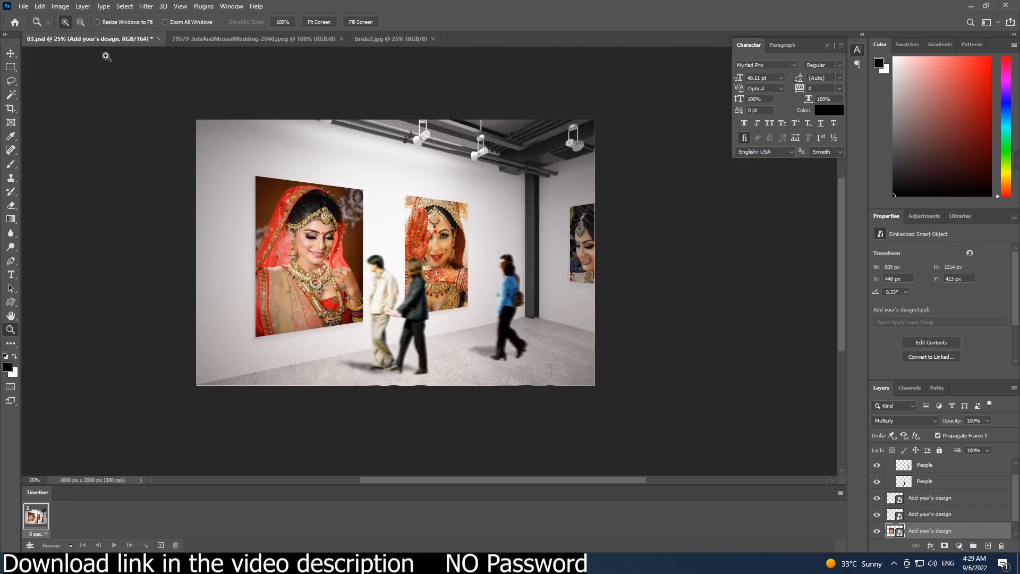
{"action": "left_click", "coordinate": [24, 7]}
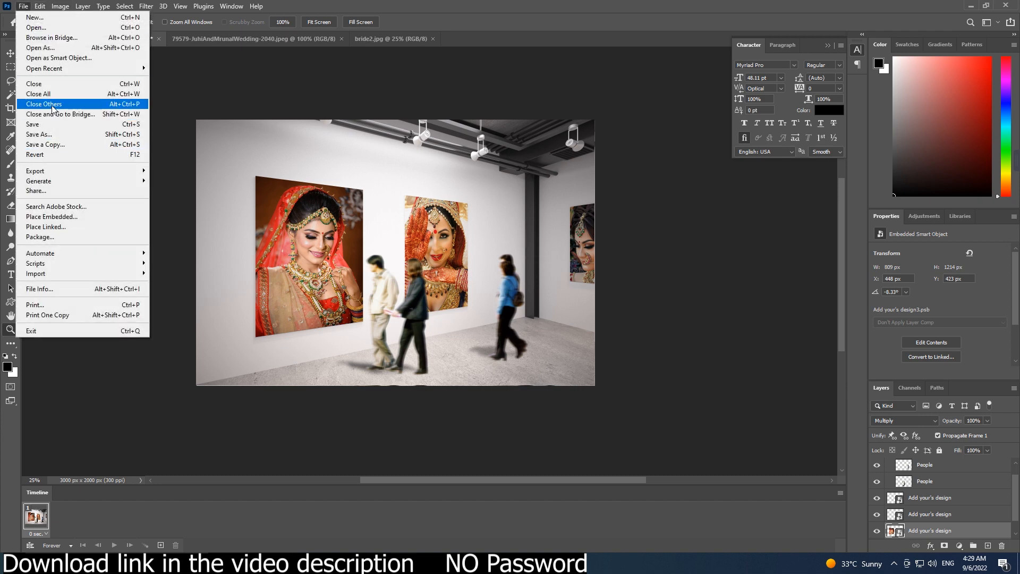